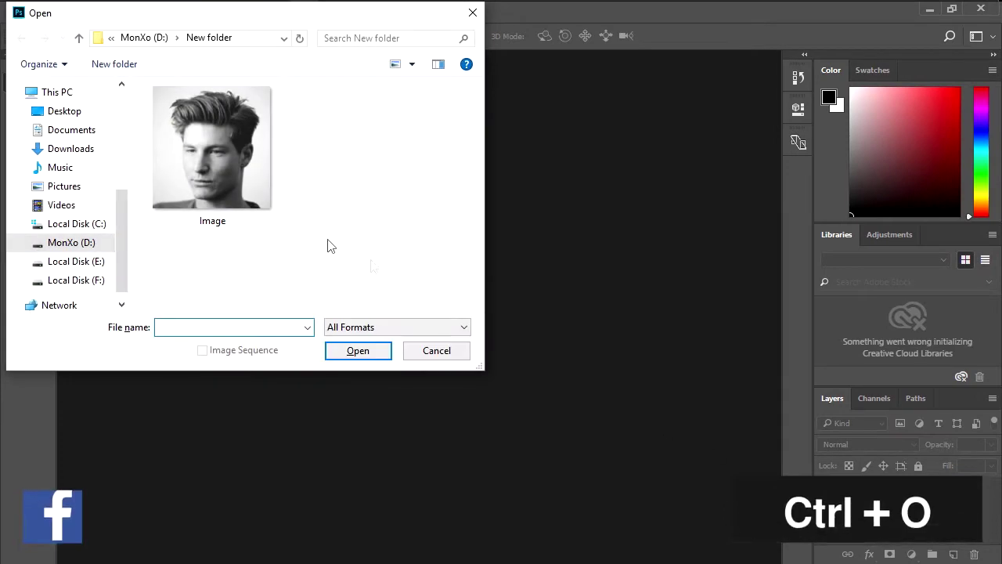
Open the picture named Image and start the Topaz ReMask 5 filter on it
{"action": "left_click", "coordinate": [220, 174]}
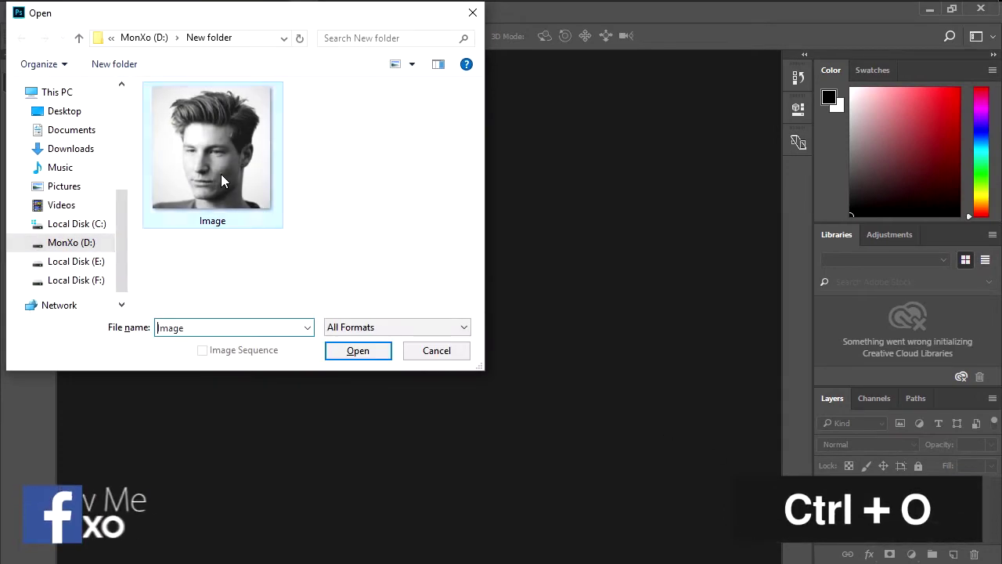
{"action": "left_click", "coordinate": [354, 350]}
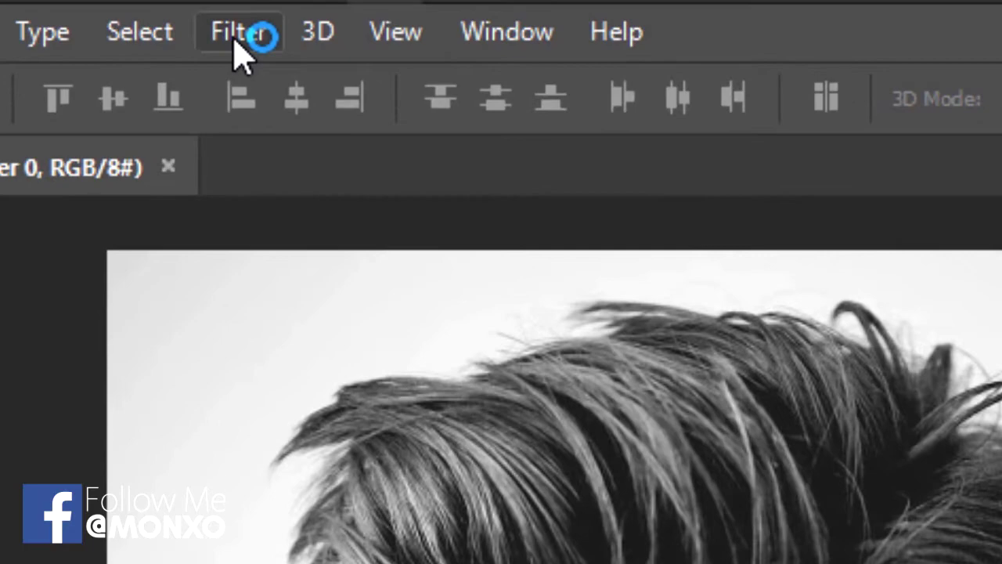
{"action": "left_click", "coordinate": [243, 15]}
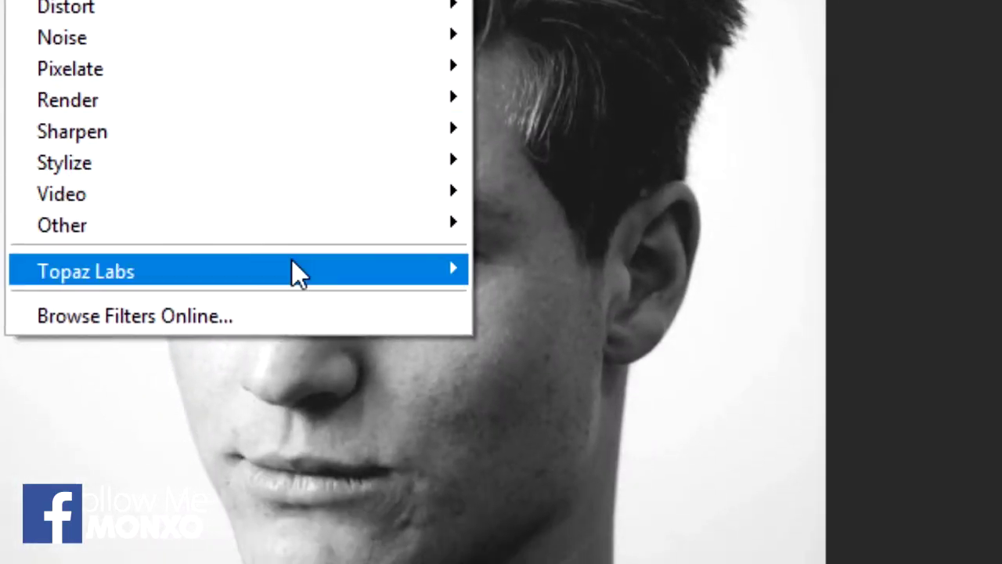
{"action": "mouse_move", "coordinate": [313, 262]}
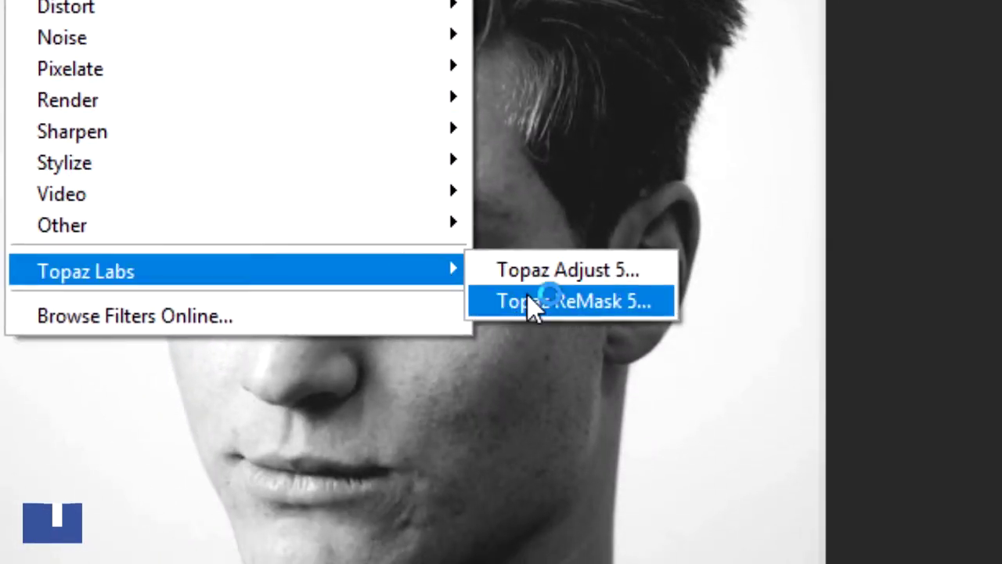
{"action": "left_click", "coordinate": [527, 297]}
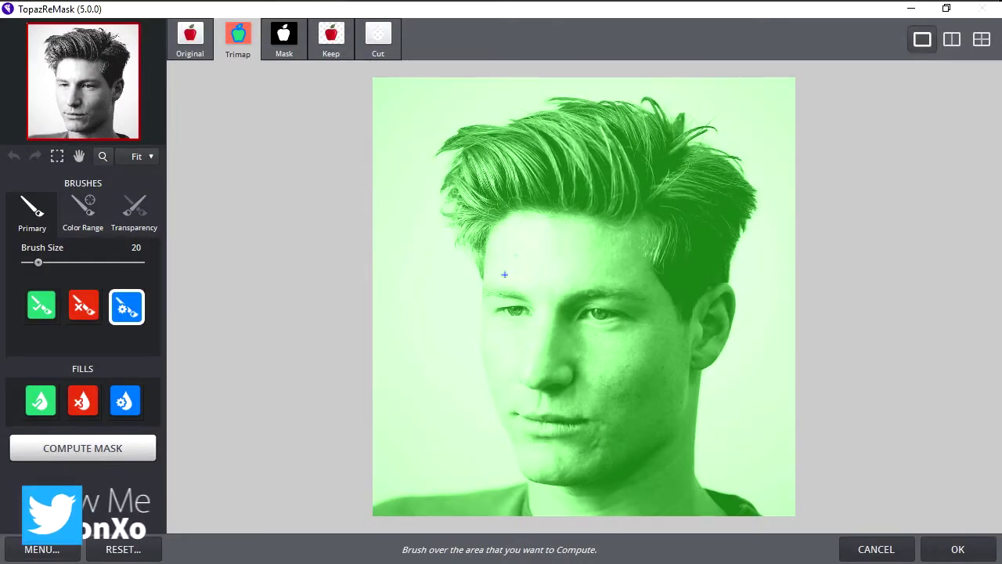
Paint the whole outer edge of the man's hair with the compute brush at size 100, from the ear around to the opposite temple
{"action": "scroll", "coordinate": [503, 273], "scroll_direction": "up", "scroll_amount": 1}
{"action": "key", "text": "bracketright"}
{"action": "key", "text": "bracketright"}
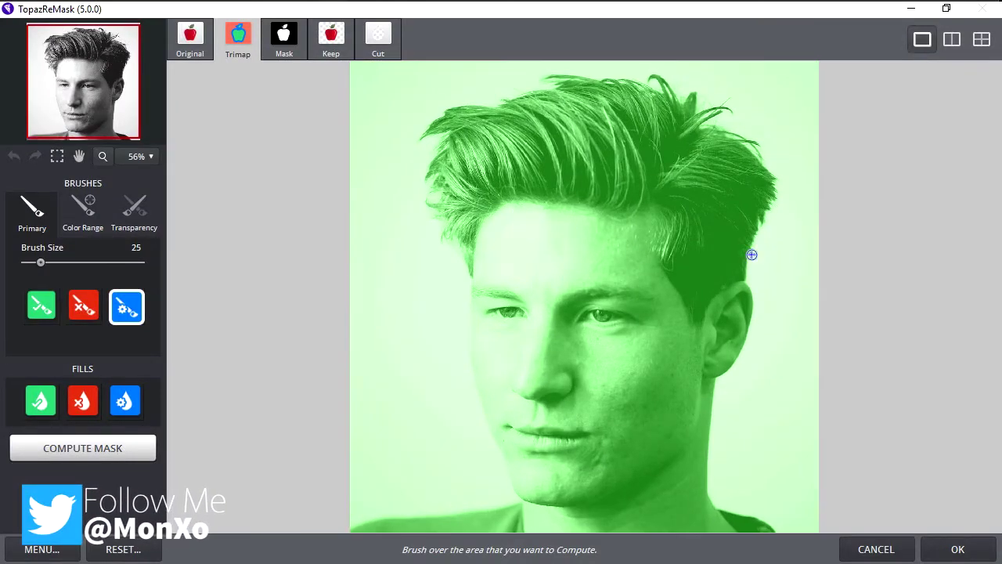
{"action": "key", "text": "]"}
{"action": "key", "text": "]"}
{"action": "key", "text": "]"}
{"action": "key", "text": "]"}
{"action": "key", "text": "]"}
{"action": "key", "text": "]"}
{"action": "key", "text": "]"}
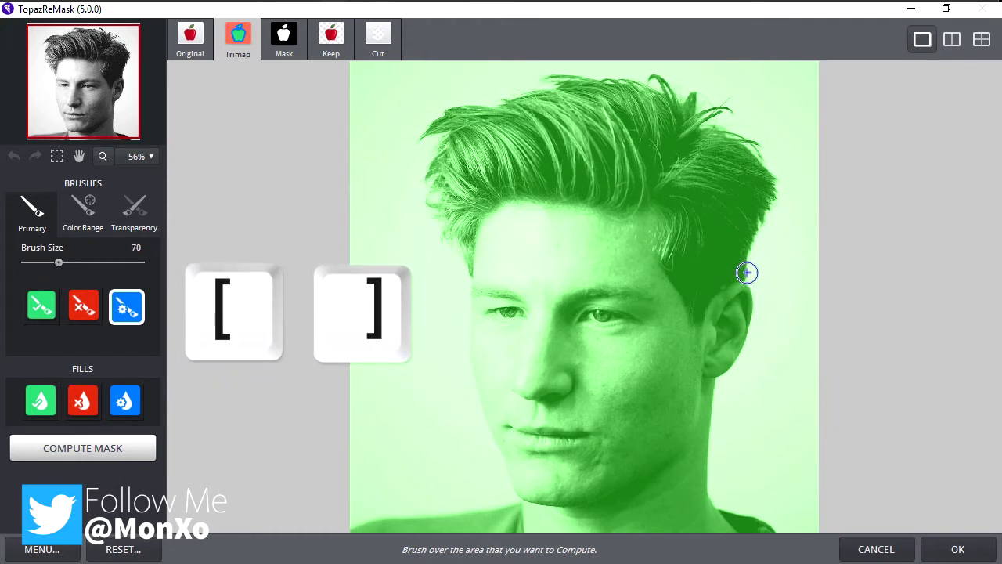
{"action": "key", "text": "]"}
{"action": "key", "text": "]"}
{"action": "key", "text": "]"}
{"action": "key", "text": "]"}
{"action": "mouse_move", "coordinate": [747, 276]}
{"action": "left_mouse_down"}
{"action": "mouse_move", "coordinate": [775, 180]}
{"action": "mouse_move", "coordinate": [762, 154]}
{"action": "mouse_move", "coordinate": [678, 86]}
{"action": "mouse_move", "coordinate": [567, 76]}
{"action": "mouse_move", "coordinate": [454, 110]}
{"action": "left_mouse_up"}
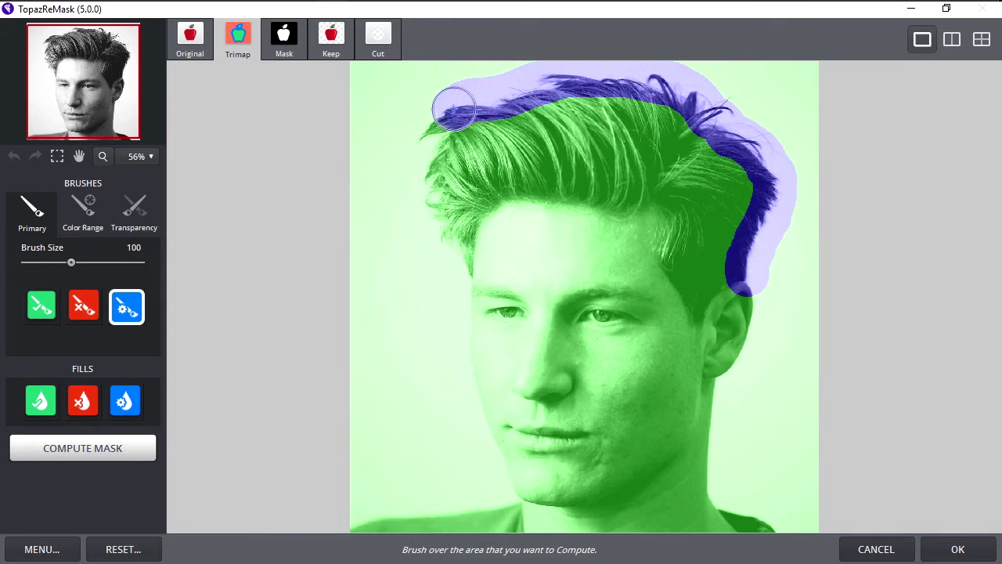
{"action": "left_click_drag", "start_coordinate": [431, 141], "coordinate": [433, 193]}
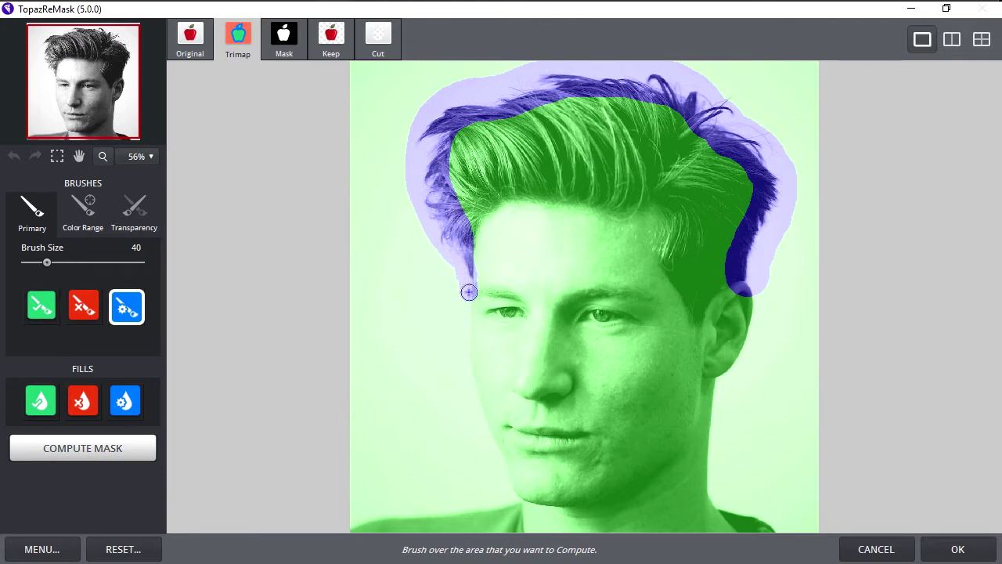
With the compute brush at size 45, paint the face outline from the temple to the chin and along the adjoining shoulder
{"action": "scroll", "coordinate": [468, 292], "scroll_direction": "up", "scroll_amount": 5}
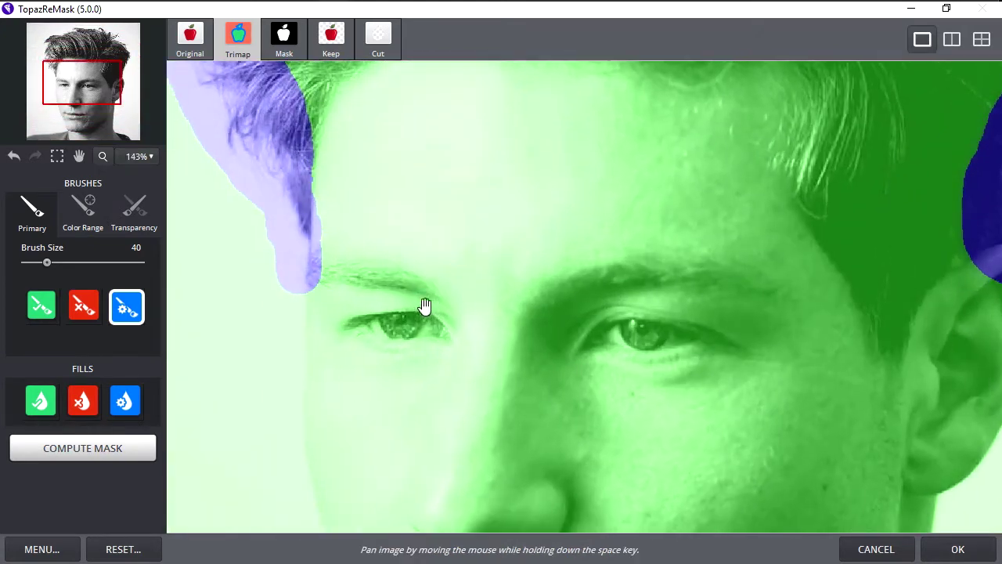
{"action": "mouse_move", "coordinate": [425, 308]}
{"action": "left_mouse_down"}
{"action": "mouse_move", "coordinate": [532, 199]}
{"action": "mouse_move", "coordinate": [572, 183]}
{"action": "left_mouse_up"}
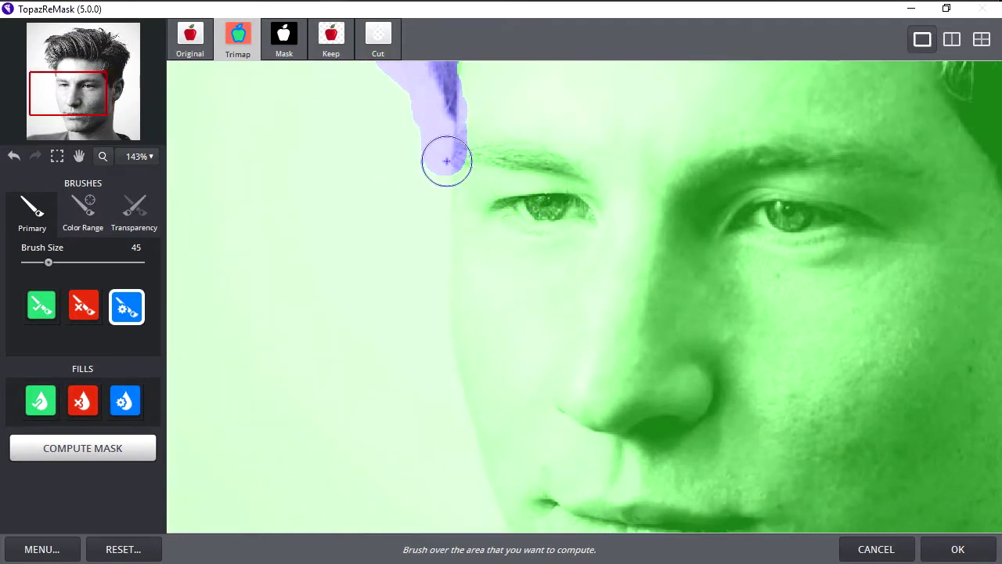
{"action": "mouse_move", "coordinate": [447, 161]}
{"action": "left_mouse_down"}
{"action": "mouse_move", "coordinate": [445, 312]}
{"action": "mouse_move", "coordinate": [464, 392]}
{"action": "left_mouse_up"}
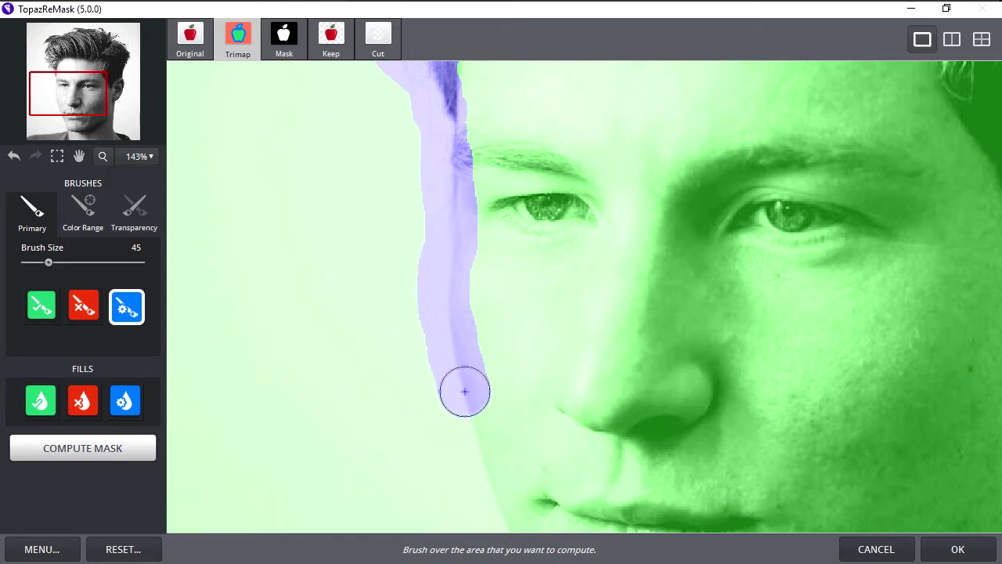
{"action": "left_click_drag", "start_coordinate": [532, 424], "coordinate": [445, 128]}
{"action": "mouse_move", "coordinate": [382, 134]}
{"action": "left_mouse_down"}
{"action": "mouse_move", "coordinate": [470, 376]}
{"action": "mouse_move", "coordinate": [501, 415]}
{"action": "mouse_move", "coordinate": [551, 362]}
{"action": "mouse_move", "coordinate": [767, 330]}
{"action": "left_mouse_up"}
{"action": "mouse_move", "coordinate": [606, 421]}
{"action": "left_mouse_down"}
{"action": "mouse_move", "coordinate": [511, 457]}
{"action": "mouse_move", "coordinate": [253, 462]}
{"action": "mouse_move", "coordinate": [184, 487]}
{"action": "left_mouse_up"}
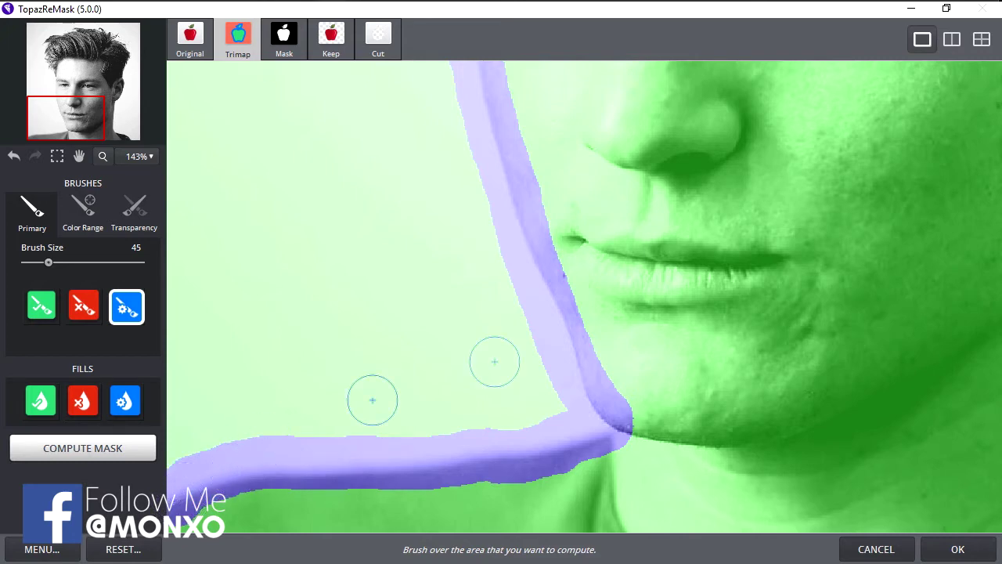
Paint the compute outline around the ear and down the neck to the end of the remaining shoulder
{"action": "scroll", "coordinate": [592, 300], "scroll_direction": "down", "scroll_amount": 2}
{"action": "key", "text": "space"}
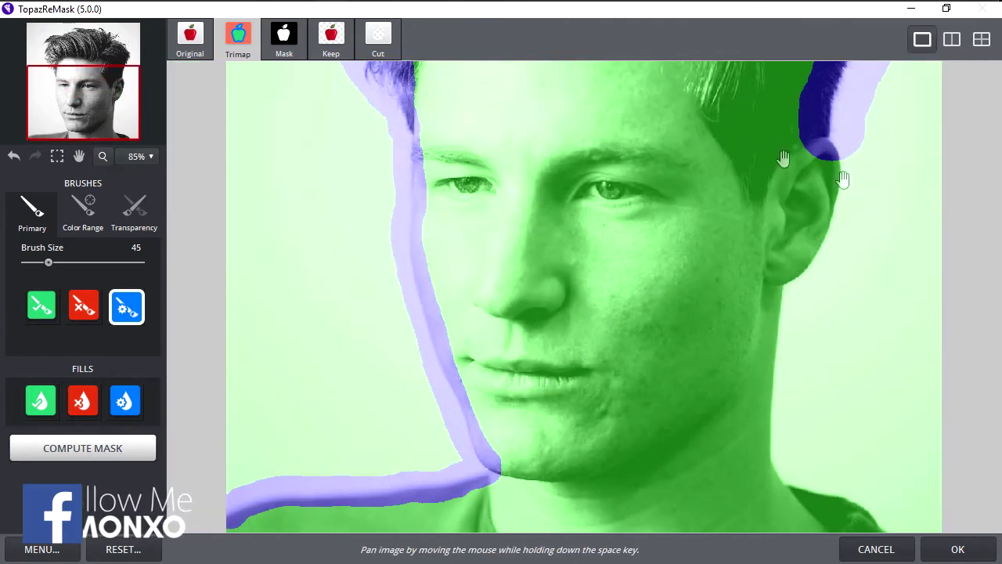
{"action": "left_click_drag", "start_coordinate": [838, 156], "coordinate": [834, 195]}
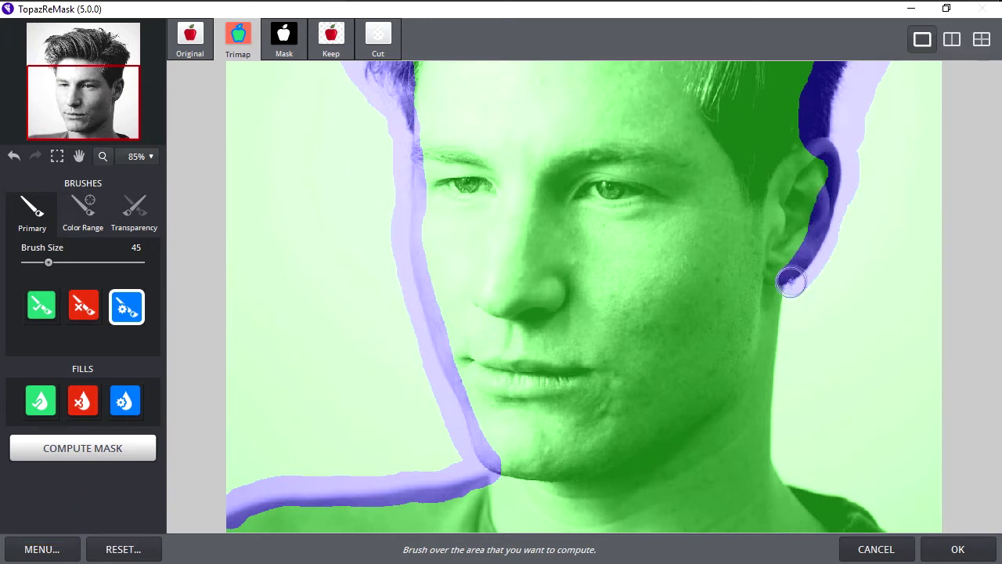
{"action": "mouse_move", "coordinate": [790, 282]}
{"action": "left_mouse_down"}
{"action": "mouse_move", "coordinate": [773, 458]}
{"action": "mouse_move", "coordinate": [783, 480]}
{"action": "mouse_move", "coordinate": [816, 489]}
{"action": "left_mouse_up"}
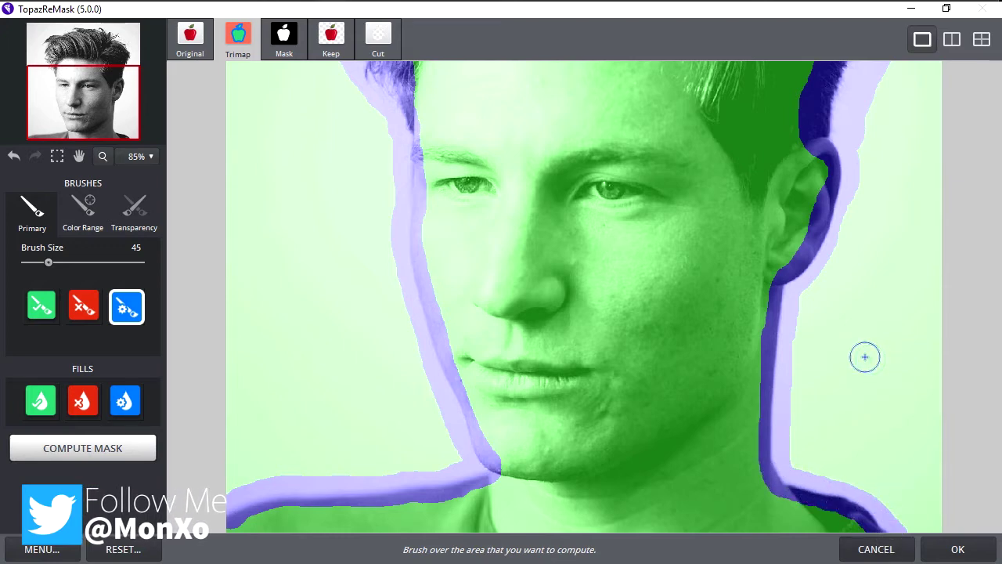
Fill the background on both sides of the man as area to cut, and compute the mask
{"action": "scroll", "coordinate": [865, 357], "scroll_direction": "down", "scroll_amount": 3}
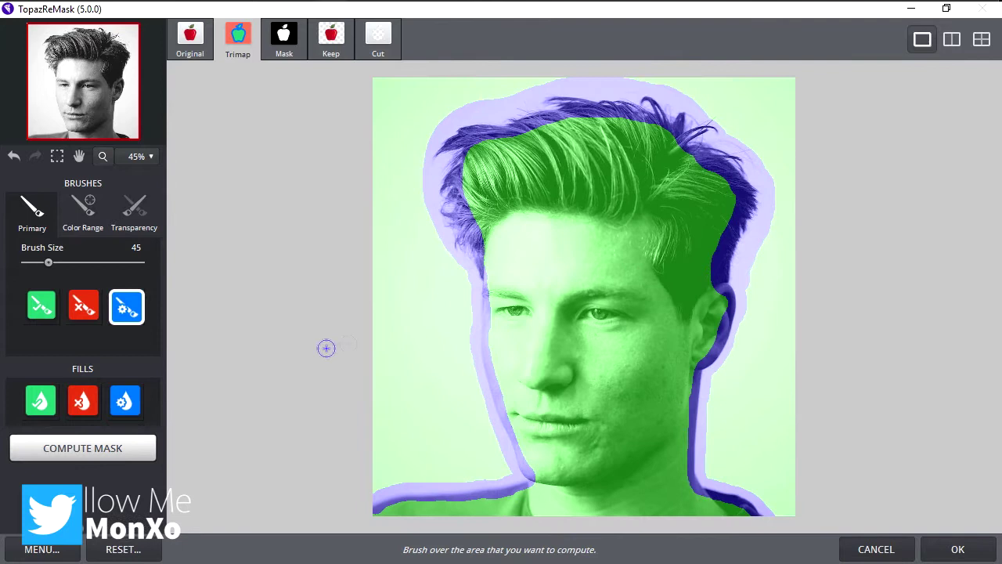
{"action": "left_click", "coordinate": [83, 402]}
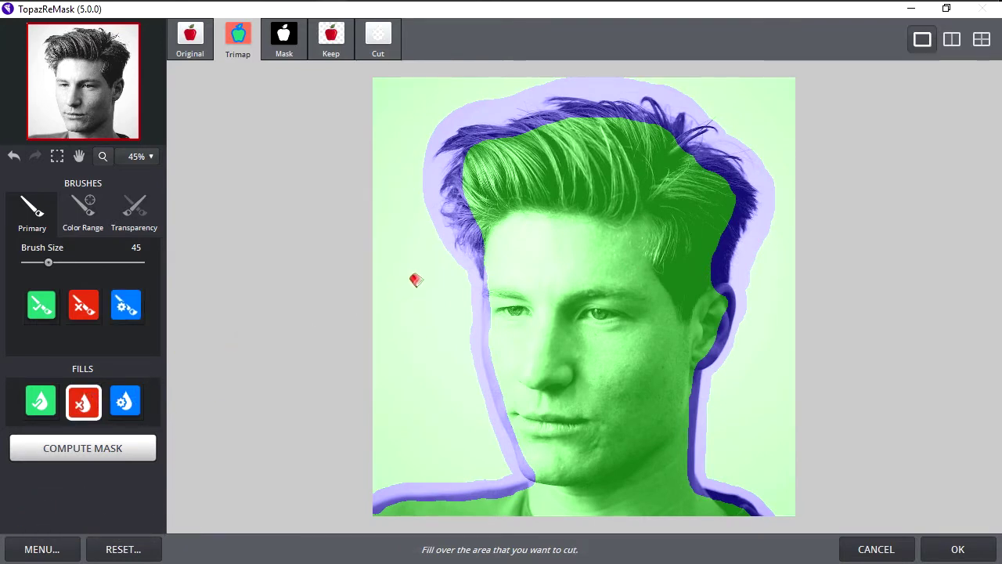
{"action": "left_click", "coordinate": [415, 280]}
{"action": "left_click", "coordinate": [734, 386]}
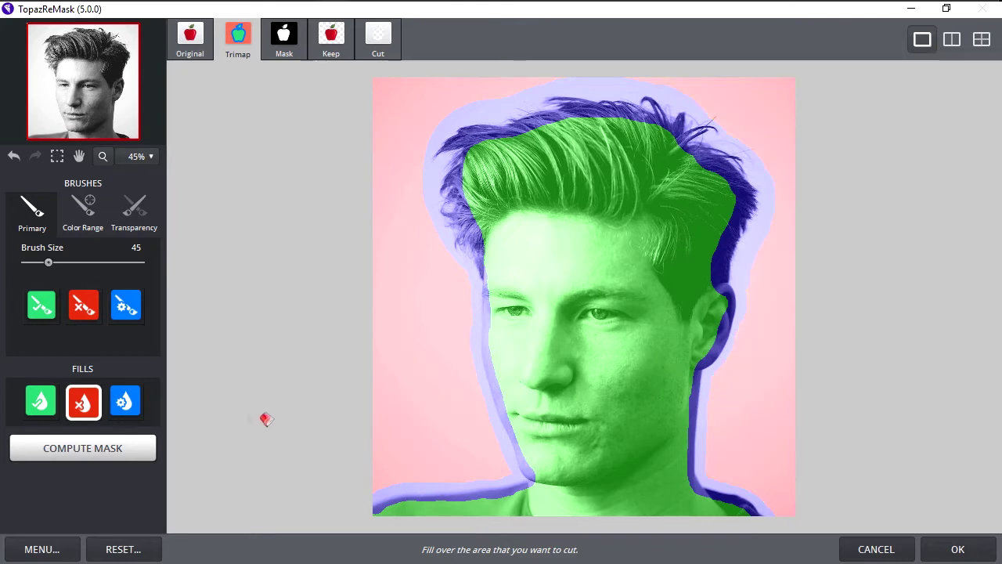
{"action": "left_click", "coordinate": [135, 457]}
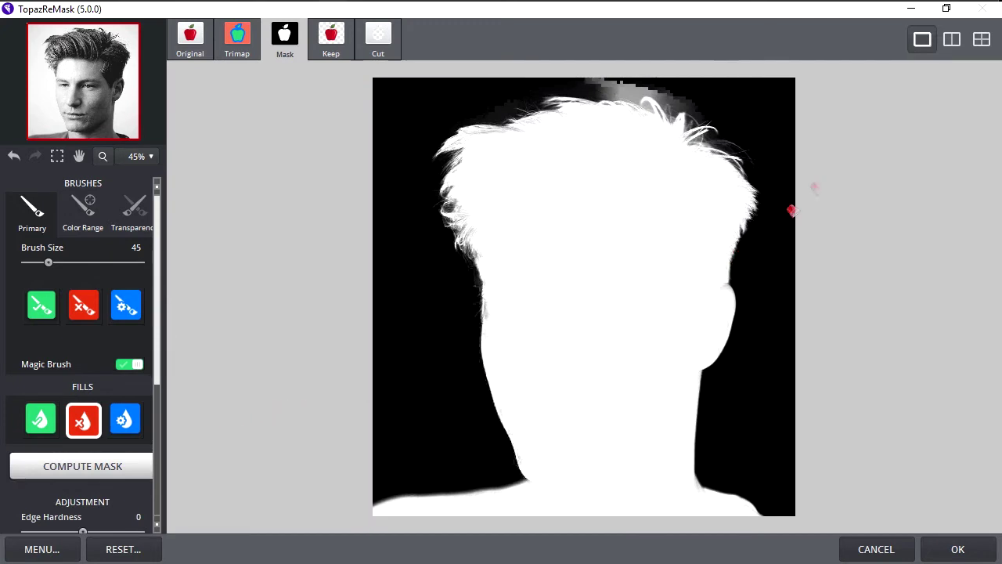
Show the Keep preview beside the mask in a two-pane view and examine the upper edge of the hair
{"action": "left_click", "coordinate": [955, 45]}
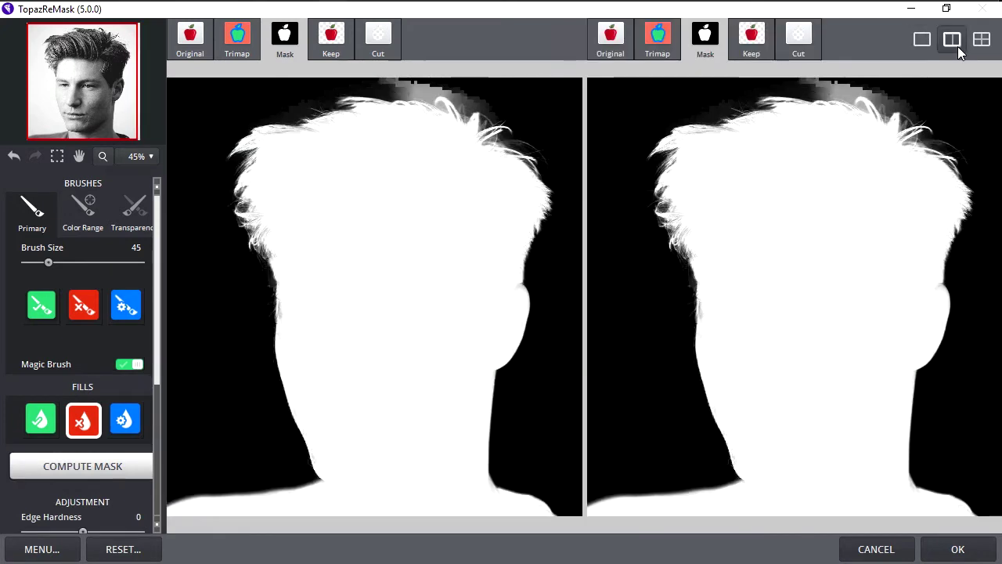
{"action": "left_click", "coordinate": [329, 43]}
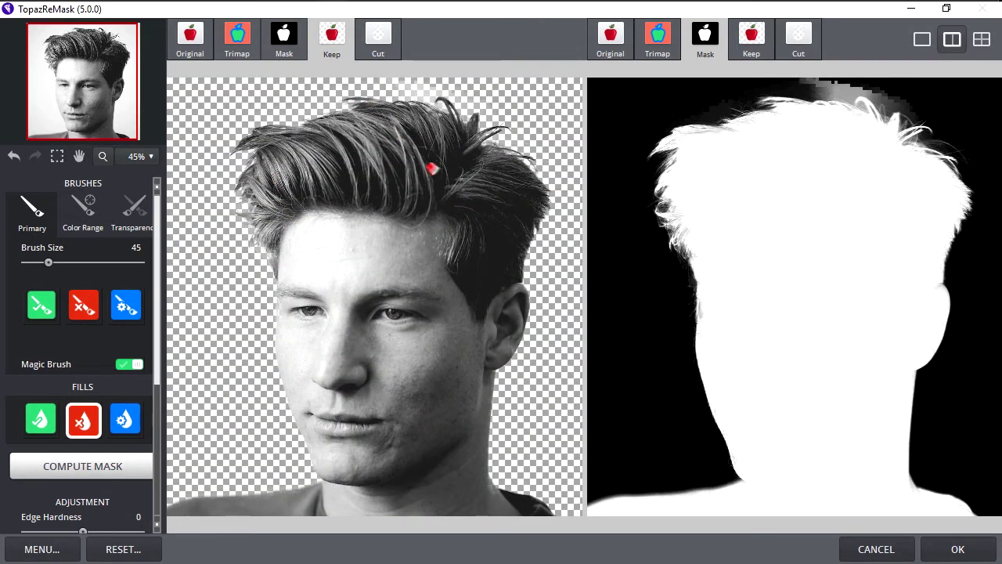
{"action": "scroll", "coordinate": [346, 247], "scroll_direction": "up", "scroll_amount": 4}
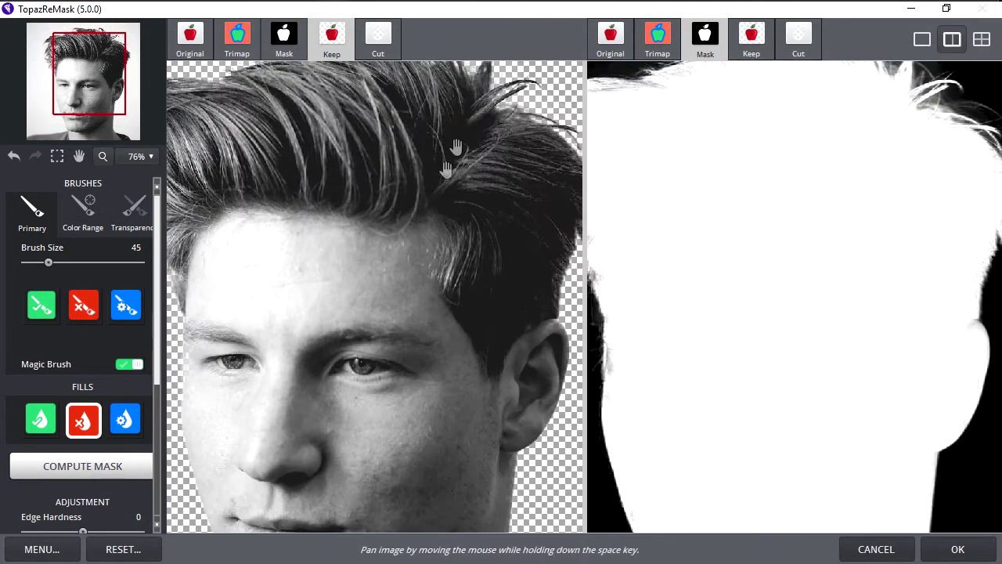
{"action": "left_click_drag", "start_coordinate": [457, 147], "coordinate": [425, 210]}
{"action": "scroll", "coordinate": [399, 133], "scroll_direction": "up", "scroll_amount": 3}
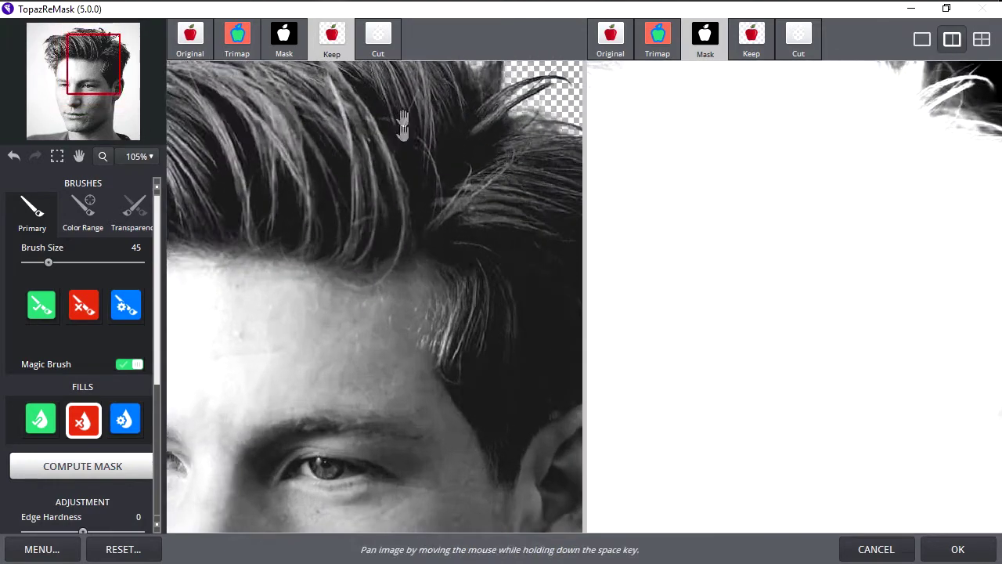
{"action": "left_click_drag", "start_coordinate": [402, 125], "coordinate": [391, 321]}
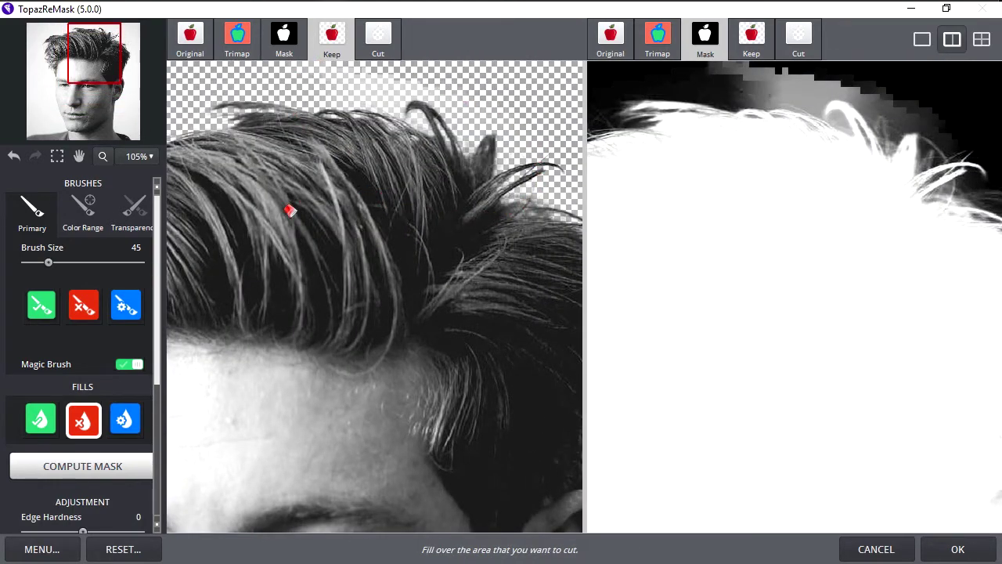
Clear the leftover gray background haze above and around the hair with the cut brush at size 45
{"action": "left_click", "coordinate": [94, 313]}
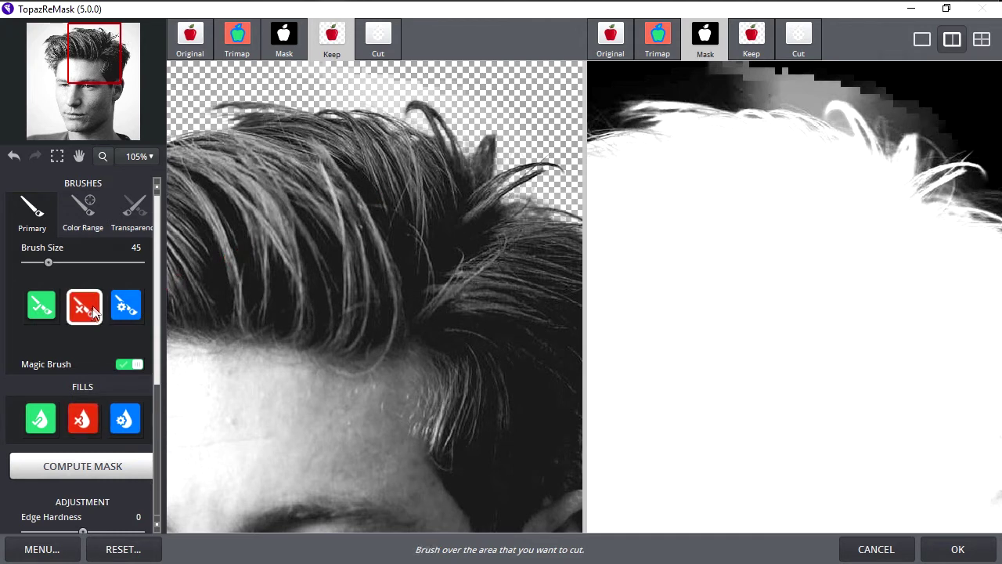
{"action": "left_click", "coordinate": [353, 79]}
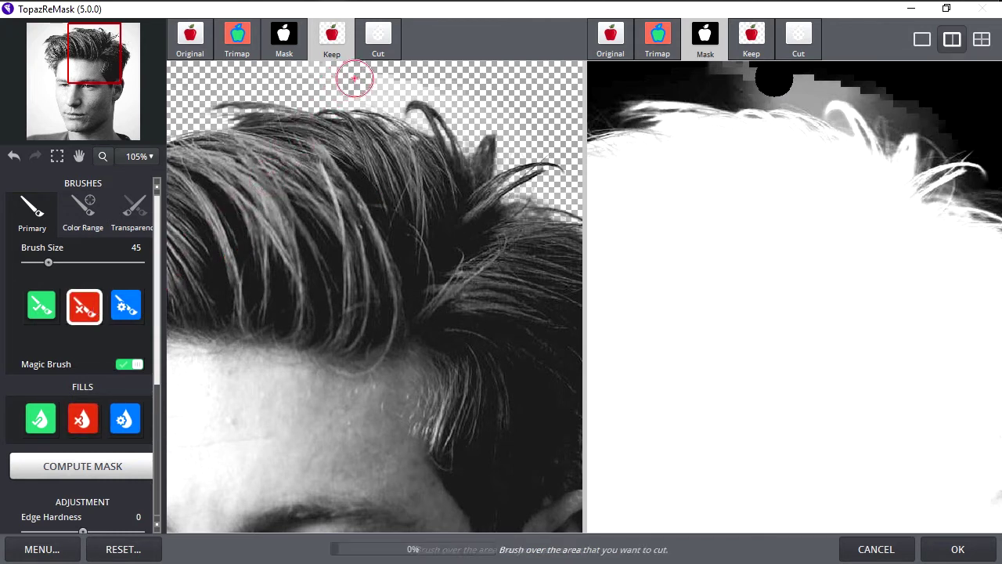
{"action": "left_click", "coordinate": [386, 84]}
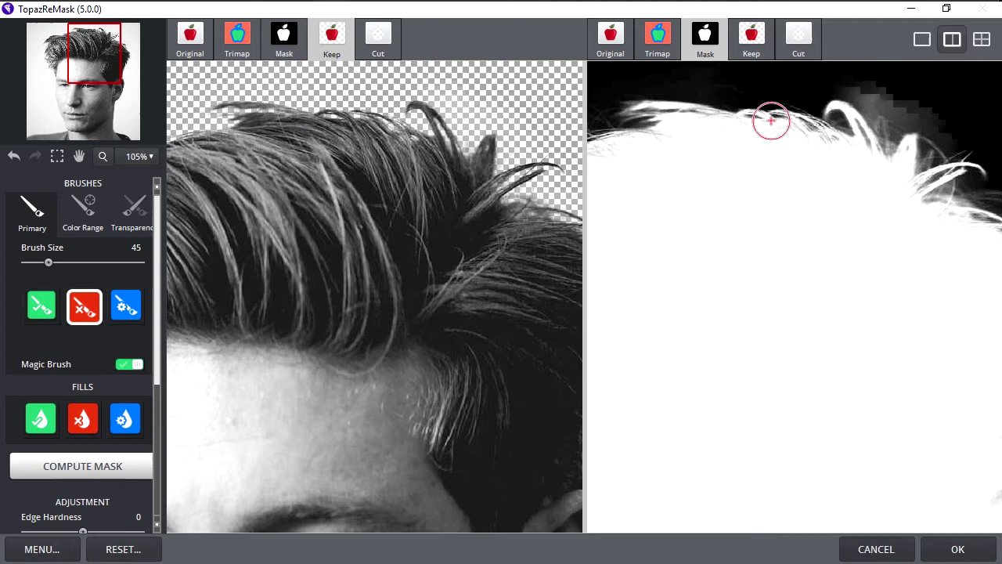
{"action": "key", "text": "space"}
{"action": "mouse_move", "coordinate": [819, 133]}
{"action": "left_mouse_down"}
{"action": "mouse_move", "coordinate": [790, 195]}
{"action": "mouse_move", "coordinate": [734, 195]}
{"action": "left_mouse_up"}
{"action": "left_click", "coordinate": [790, 85]}
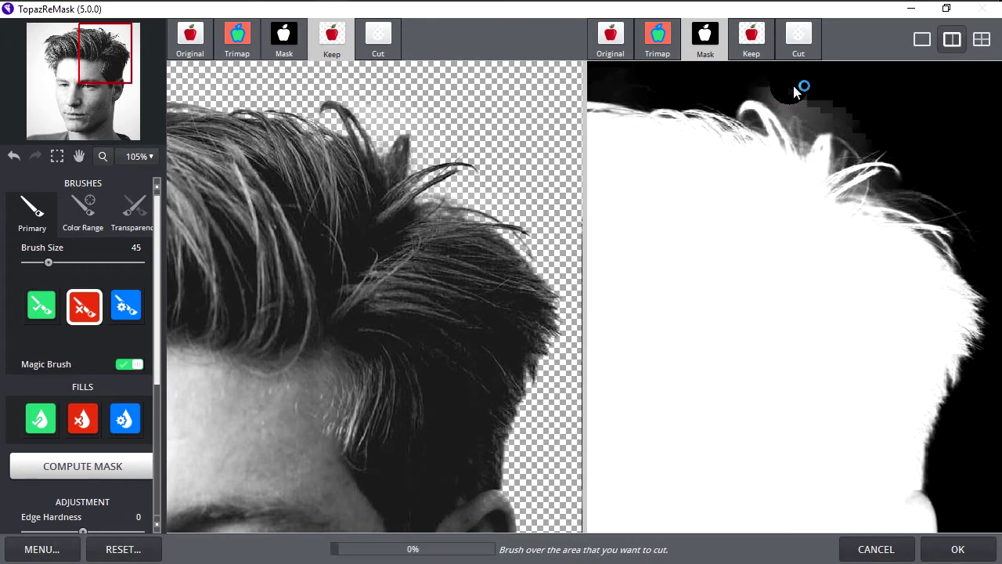
{"action": "left_click", "coordinate": [839, 101]}
{"action": "left_click", "coordinate": [861, 112]}
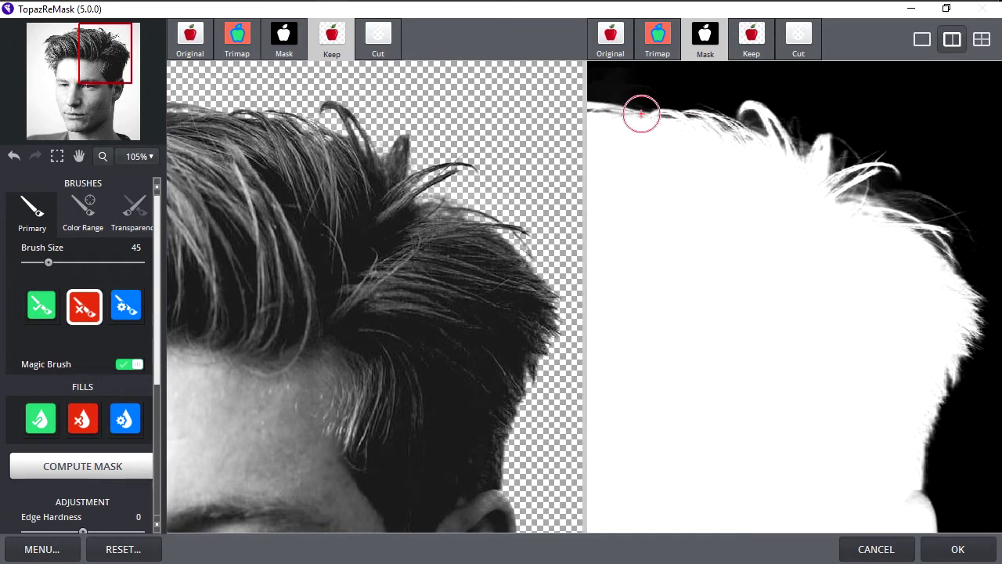
{"action": "key", "text": "space"}
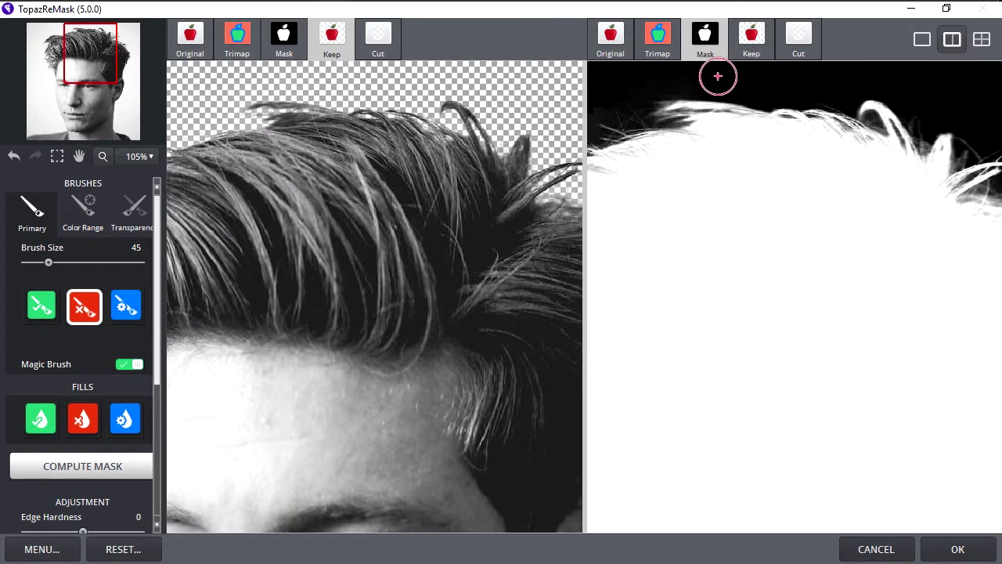
{"action": "key", "text": "space"}
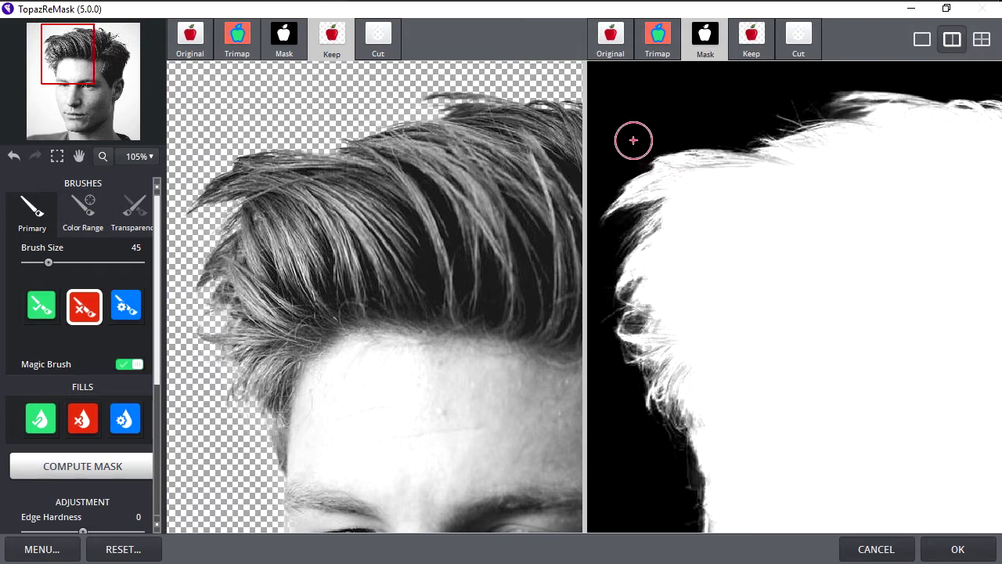
{"action": "key", "text": "space"}
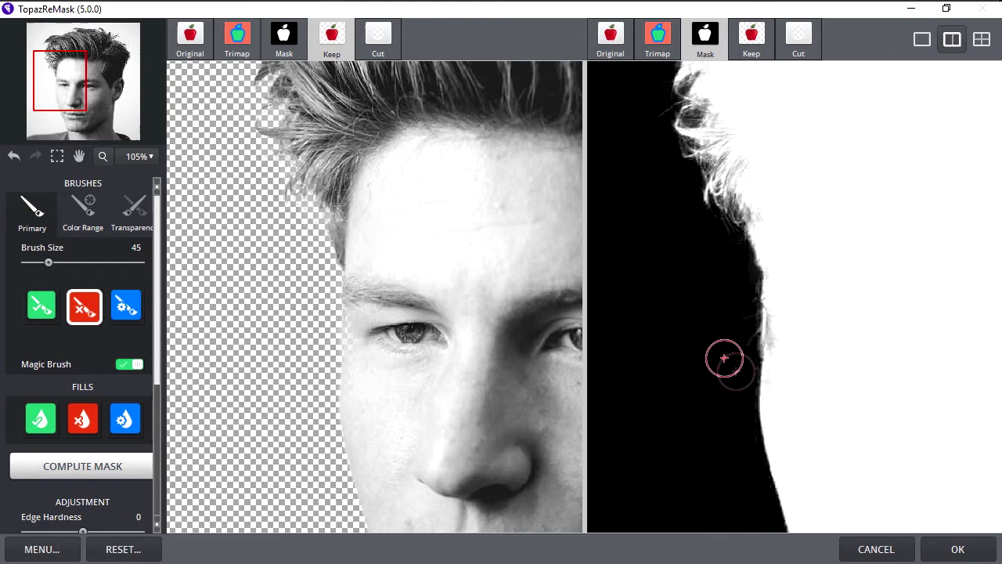
Restore the gray patches along the jaw, cheek and temple edge of the mask with the keep brush at size 45
{"action": "key", "text": "space"}
{"action": "left_click_drag", "start_coordinate": [706, 290], "coordinate": [667, 236]}
{"action": "left_click_drag", "start_coordinate": [823, 410], "coordinate": [729, 282]}
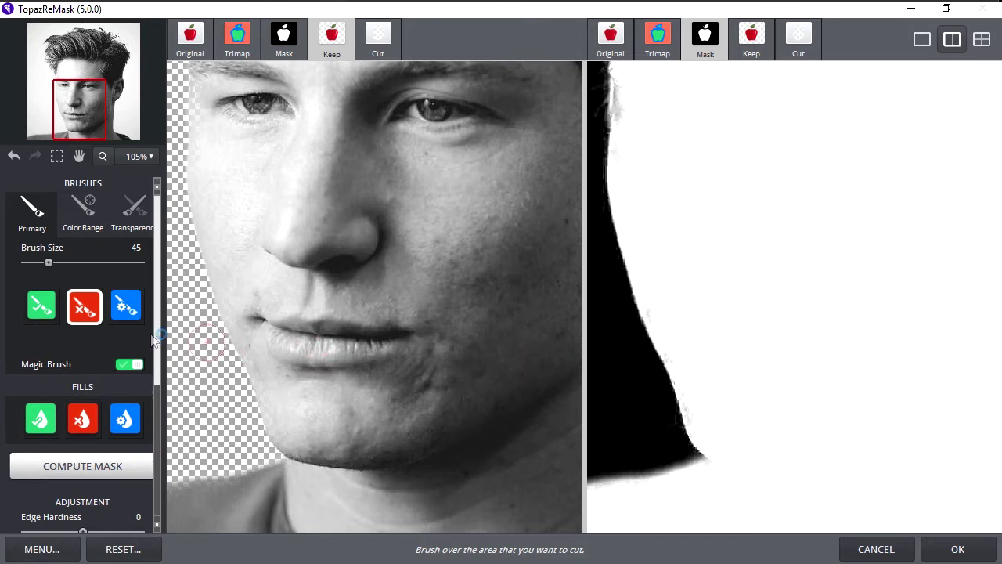
{"action": "left_click", "coordinate": [40, 307]}
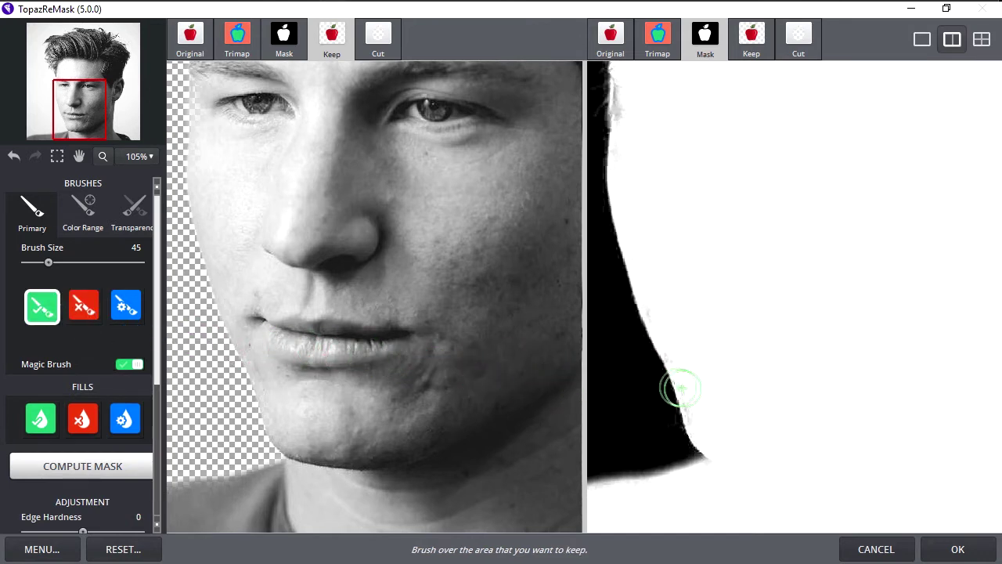
{"action": "left_click", "coordinate": [706, 404]}
{"action": "left_click", "coordinate": [684, 356]}
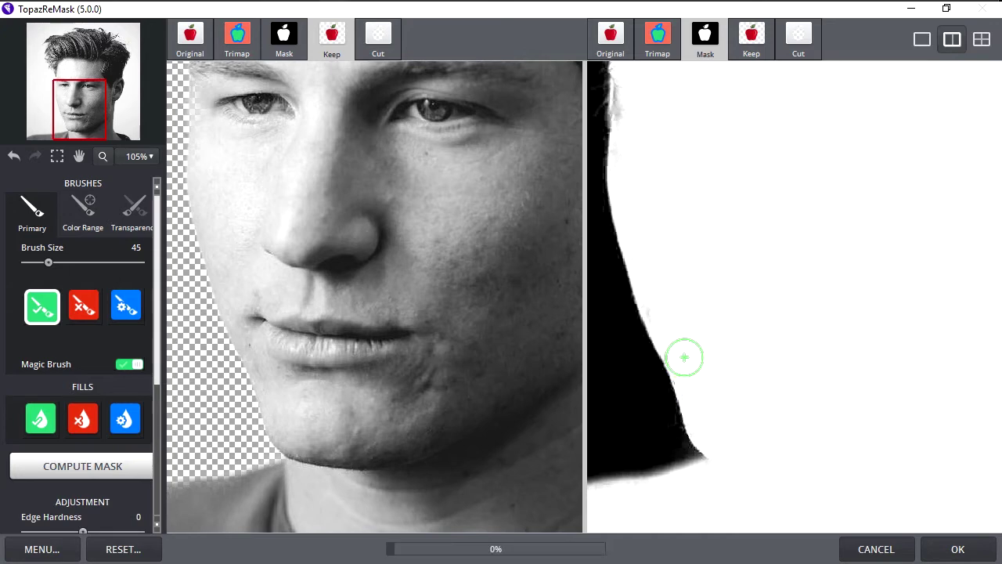
{"action": "left_click_drag", "start_coordinate": [670, 311], "coordinate": [663, 289]}
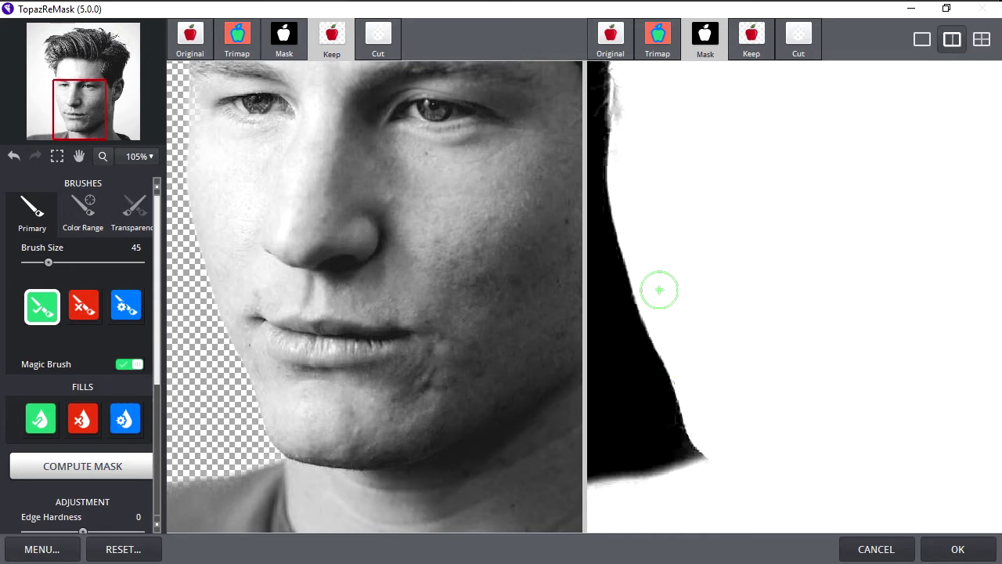
{"action": "key", "text": "space"}
{"action": "left_click_drag", "start_coordinate": [660, 168], "coordinate": [720, 295]}
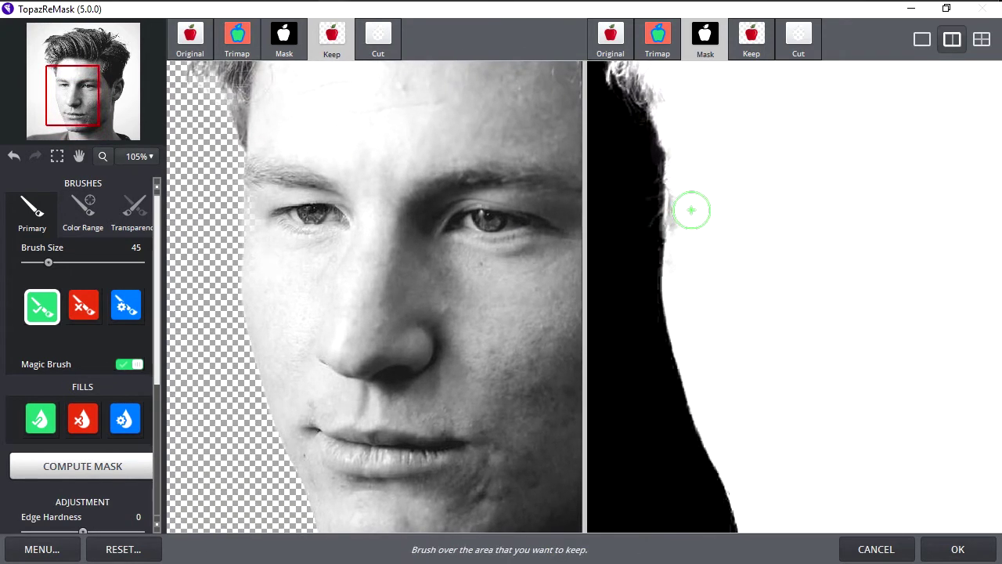
{"action": "left_click", "coordinate": [691, 209]}
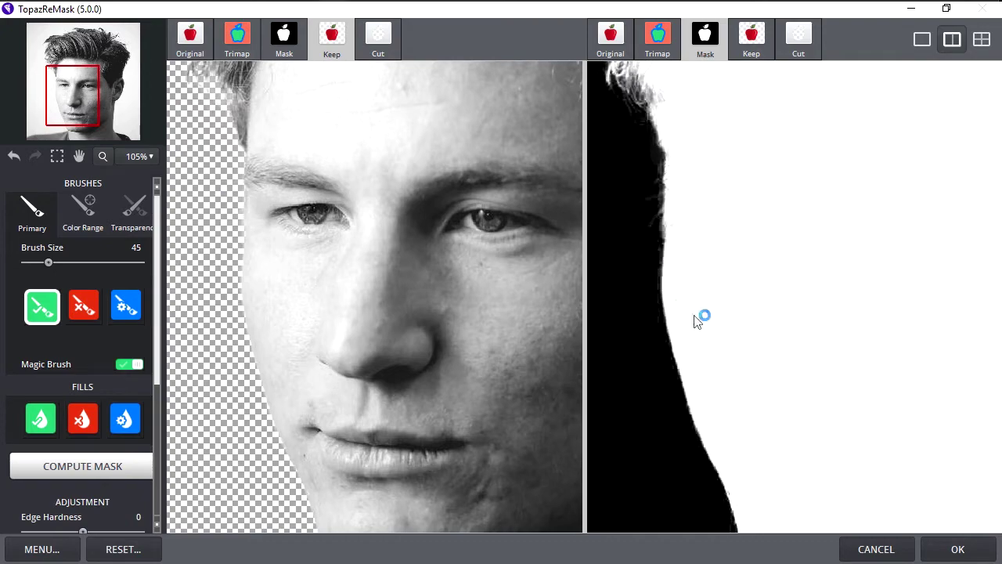
Paint the gray rim along the upper edge of the ear as area to keep
{"action": "scroll", "coordinate": [741, 260], "scroll_direction": "down", "scroll_amount": 3}
{"action": "key", "text": "space"}
{"action": "left_click_drag", "start_coordinate": [835, 289], "coordinate": [826, 292]}
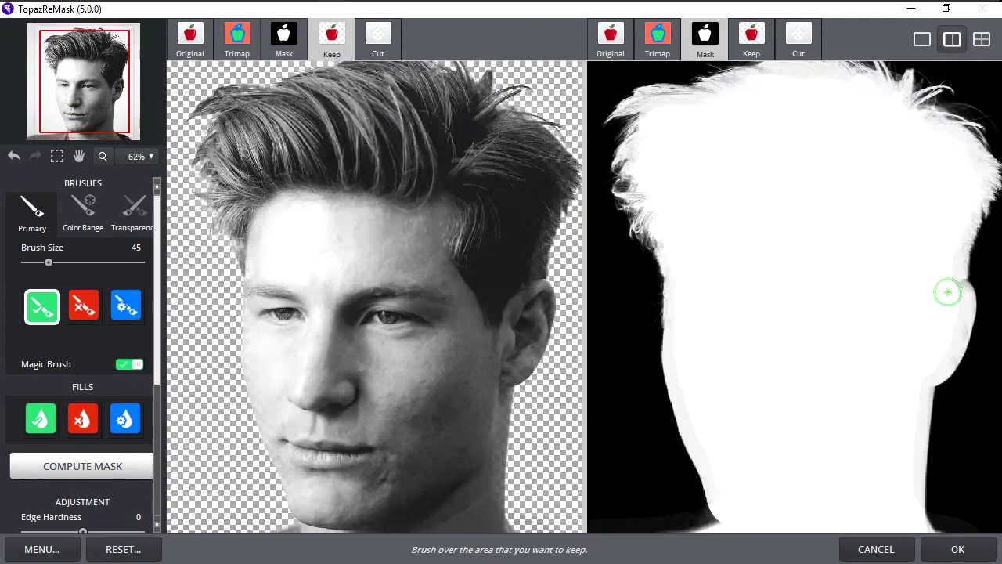
{"action": "scroll", "coordinate": [939, 291], "scroll_direction": "up", "scroll_amount": 5}
{"action": "key", "text": "space"}
{"action": "left_click_drag", "start_coordinate": [917, 297], "coordinate": [710, 290]}
{"action": "scroll", "coordinate": [767, 297], "scroll_direction": "up", "scroll_amount": 1}
{"action": "key", "text": "space"}
{"action": "left_click_drag", "start_coordinate": [883, 290], "coordinate": [812, 311]}
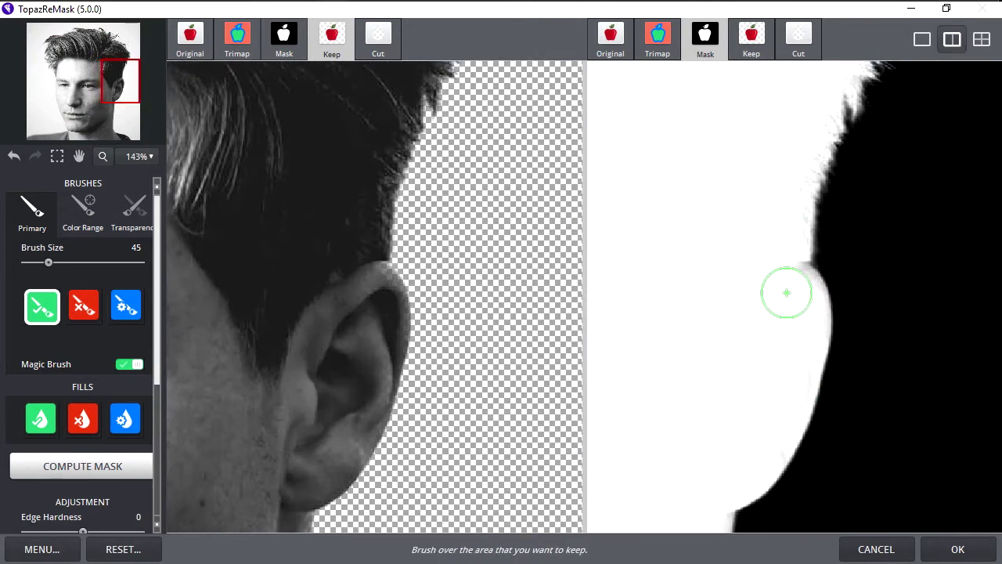
{"action": "left_click_drag", "start_coordinate": [786, 293], "coordinate": [788, 298]}
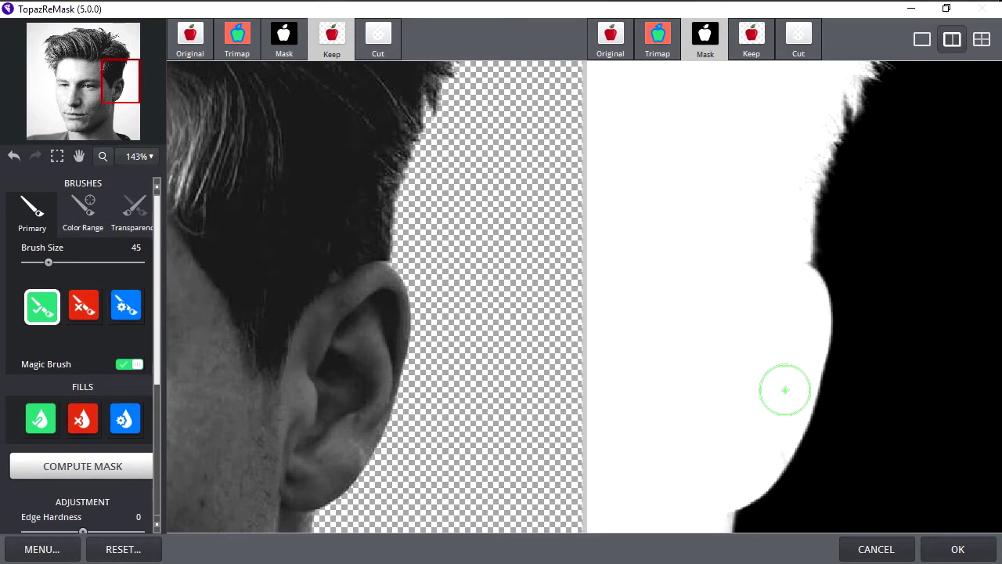
Clean the remaining gray spots from the earlobe down the neck to the shoulder with the keep brush
{"action": "key", "text": "space"}
{"action": "left_click_drag", "start_coordinate": [770, 442], "coordinate": [823, 237]}
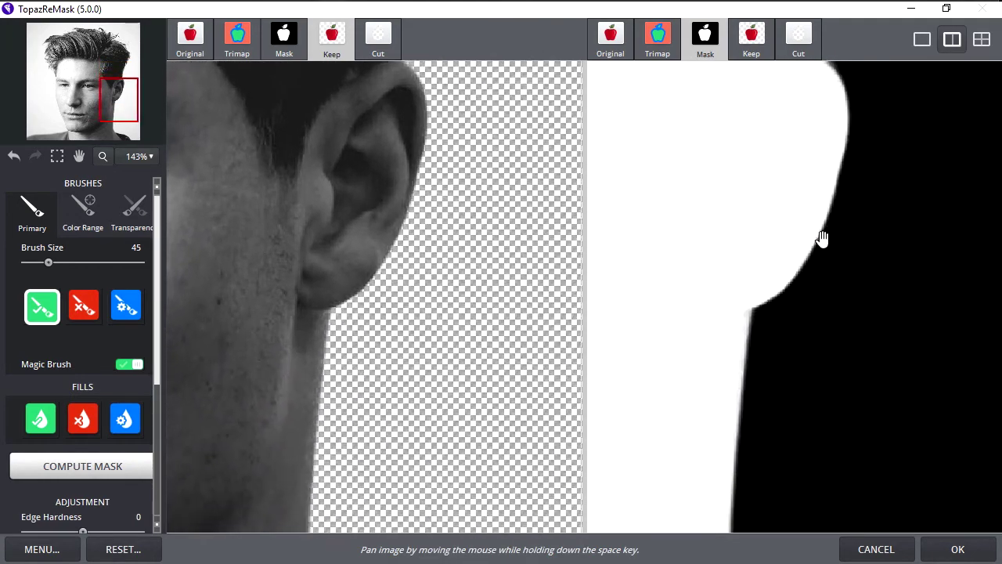
{"action": "key", "text": "space"}
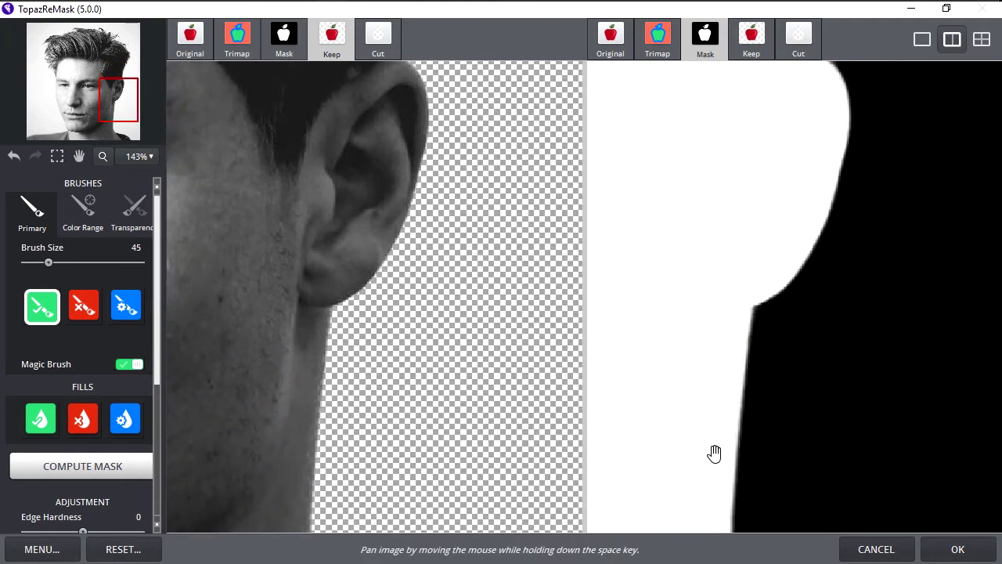
{"action": "left_click_drag", "start_coordinate": [712, 452], "coordinate": [708, 235]}
{"action": "left_click", "coordinate": [710, 457]}
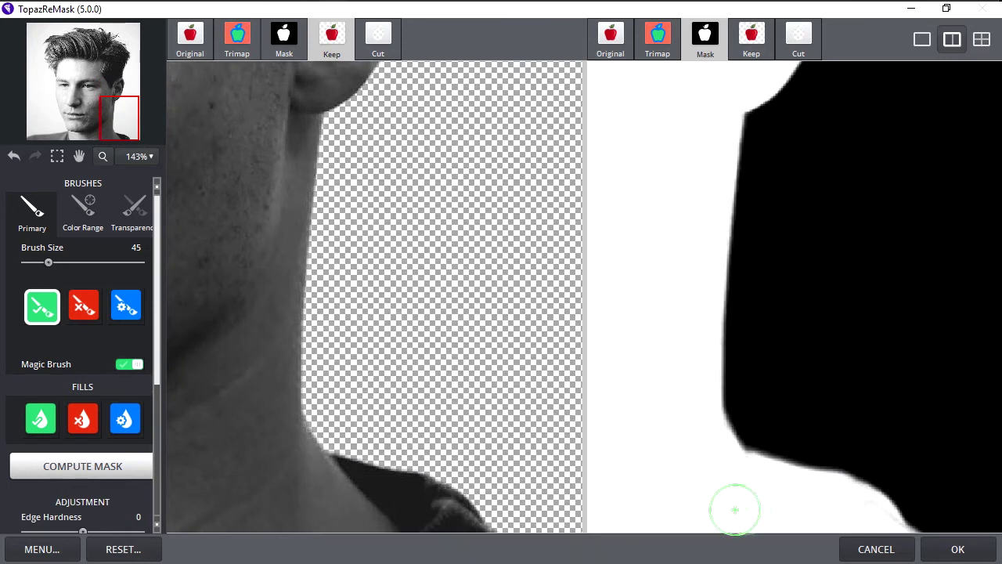
{"action": "key", "text": "space"}
{"action": "left_click_drag", "start_coordinate": [791, 487], "coordinate": [722, 408]}
{"action": "key", "text": "space"}
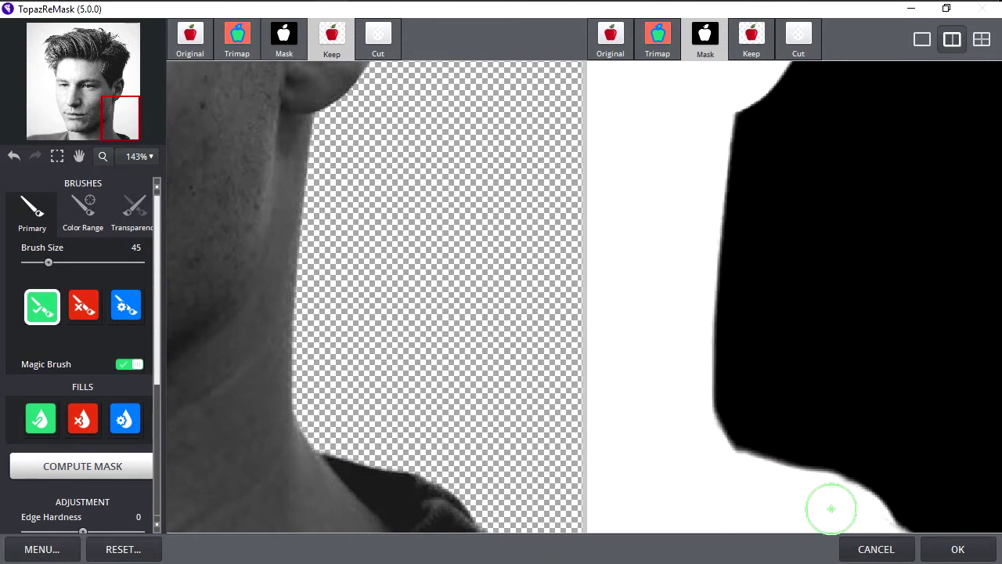
Cut the gray haze between the loose strands above the ear-side hair with the cut brush at size 15, and apply the mask
{"action": "scroll", "coordinate": [764, 417], "scroll_direction": "down", "scroll_amount": 2}
{"action": "key", "text": "space"}
{"action": "left_click_drag", "start_coordinate": [879, 243], "coordinate": [857, 477]}
{"action": "left_click_drag", "start_coordinate": [868, 311], "coordinate": [865, 352]}
{"action": "scroll", "coordinate": [939, 252], "scroll_direction": "up", "scroll_amount": 2}
{"action": "key", "text": "space"}
{"action": "left_click_drag", "start_coordinate": [939, 252], "coordinate": [818, 350]}
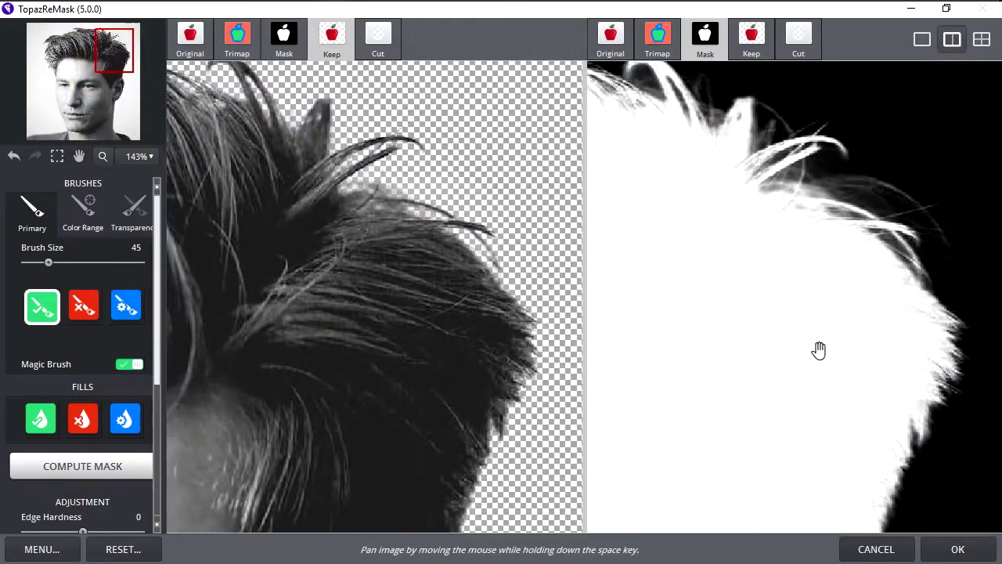
{"action": "left_click", "coordinate": [84, 307]}
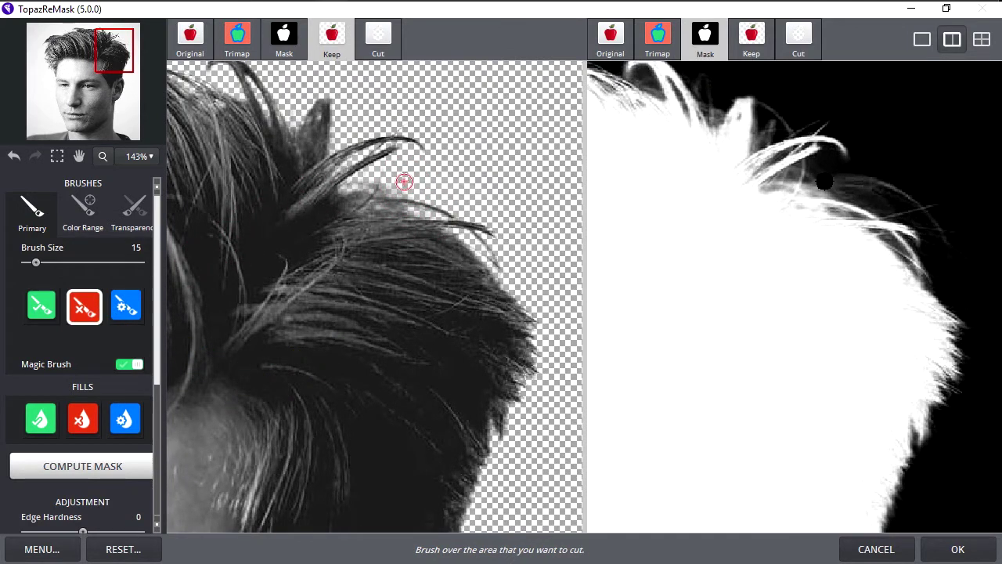
{"action": "left_click_drag", "start_coordinate": [404, 181], "coordinate": [398, 179]}
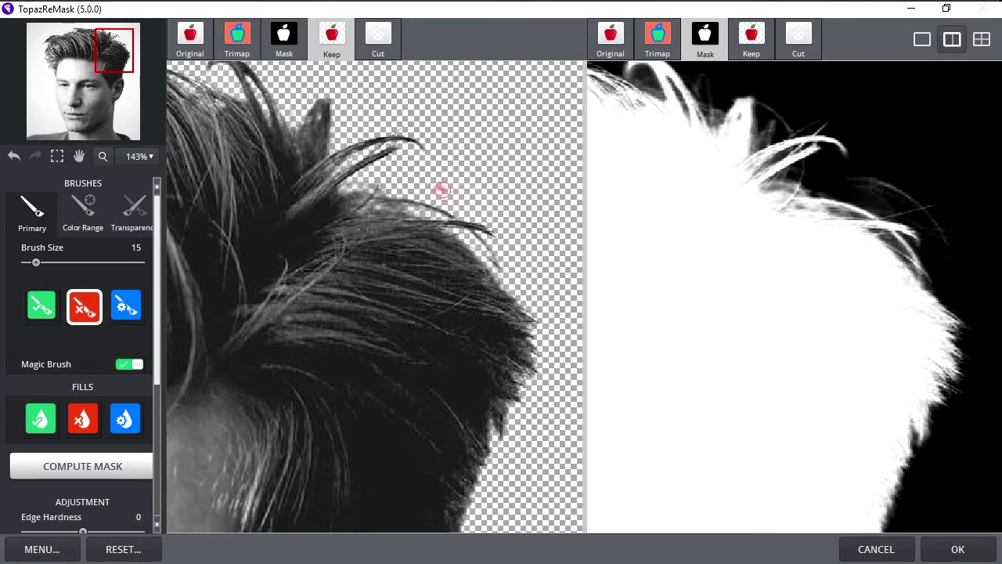
{"action": "scroll", "coordinate": [457, 133], "scroll_direction": "down", "scroll_amount": 5}
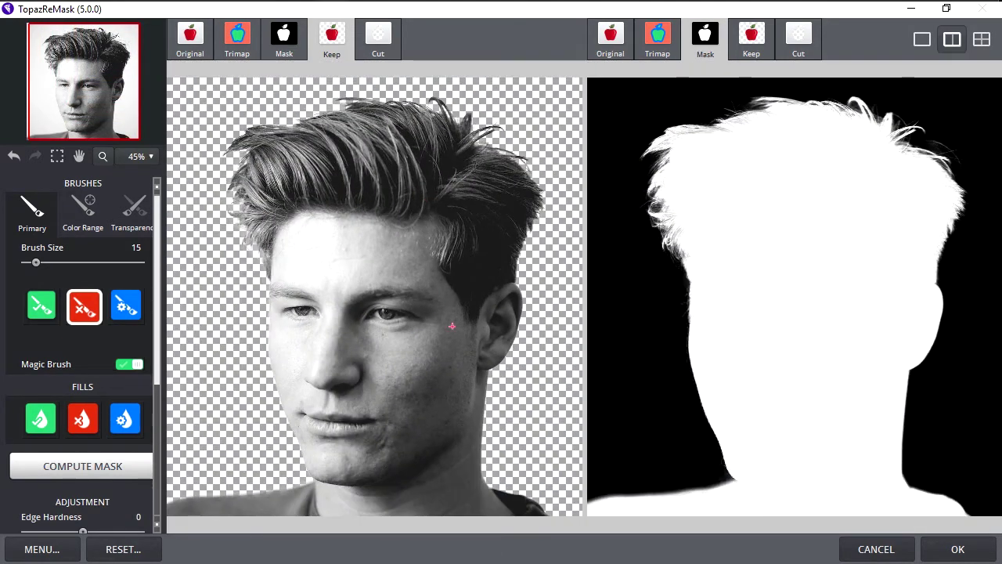
{"action": "left_click", "coordinate": [955, 548]}
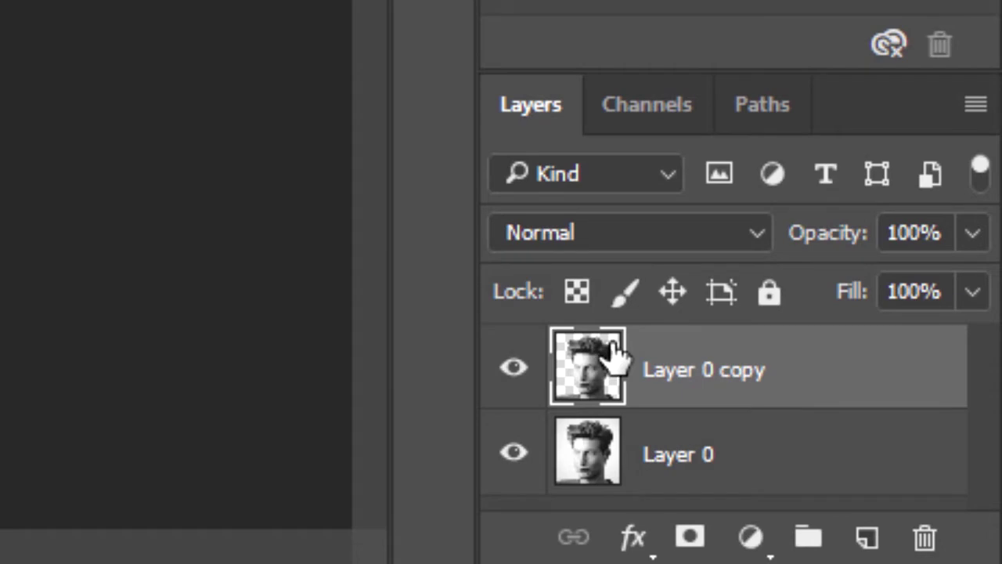
Load the outline of Layer 0 copy as a selection and delete that layer
{"action": "left_click", "coordinate": [595, 368], "text": "ctrl"}
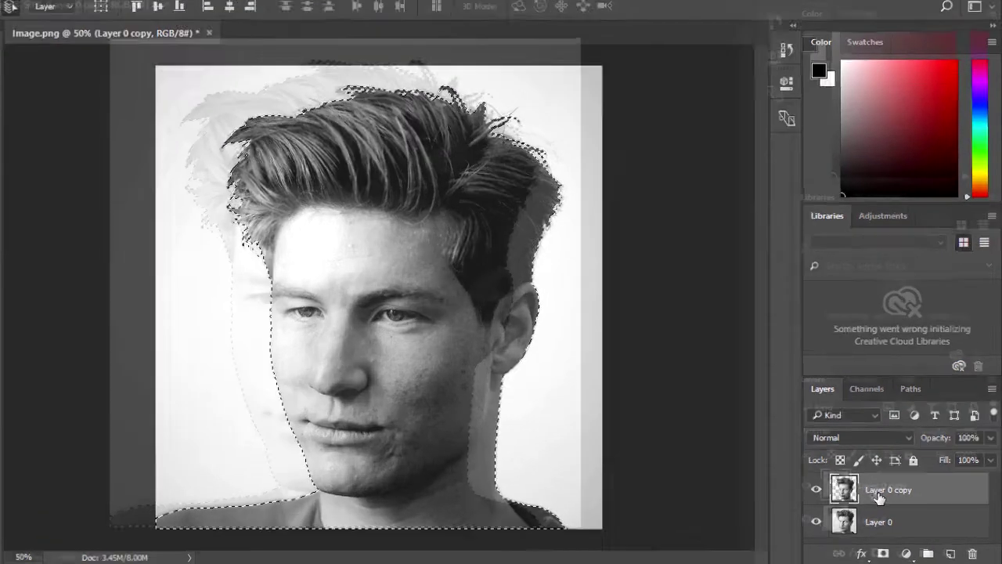
{"action": "left_click_drag", "start_coordinate": [875, 499], "coordinate": [933, 539]}
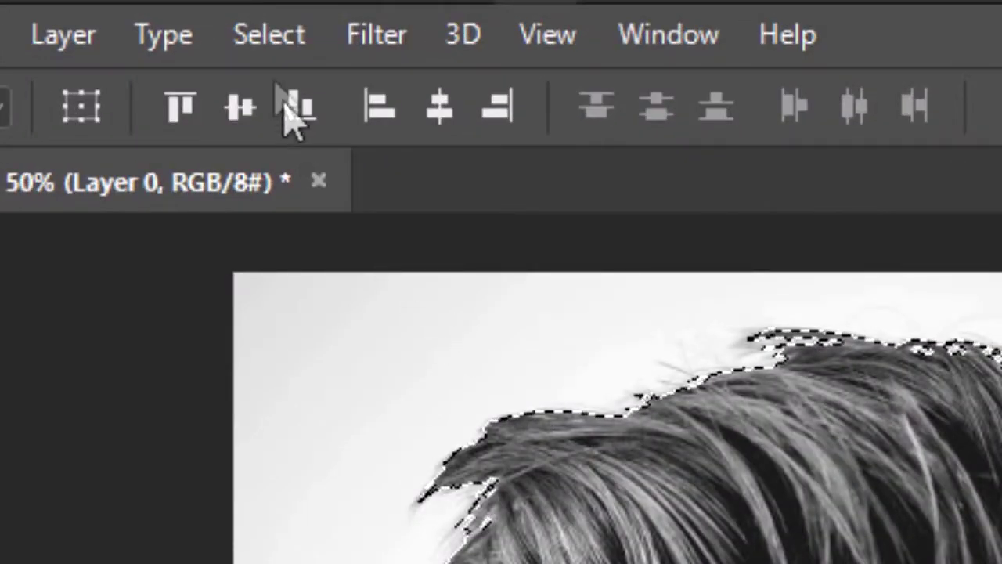
Invert the selection and delete the background from Layer 0
{"action": "left_click", "coordinate": [220, 16]}
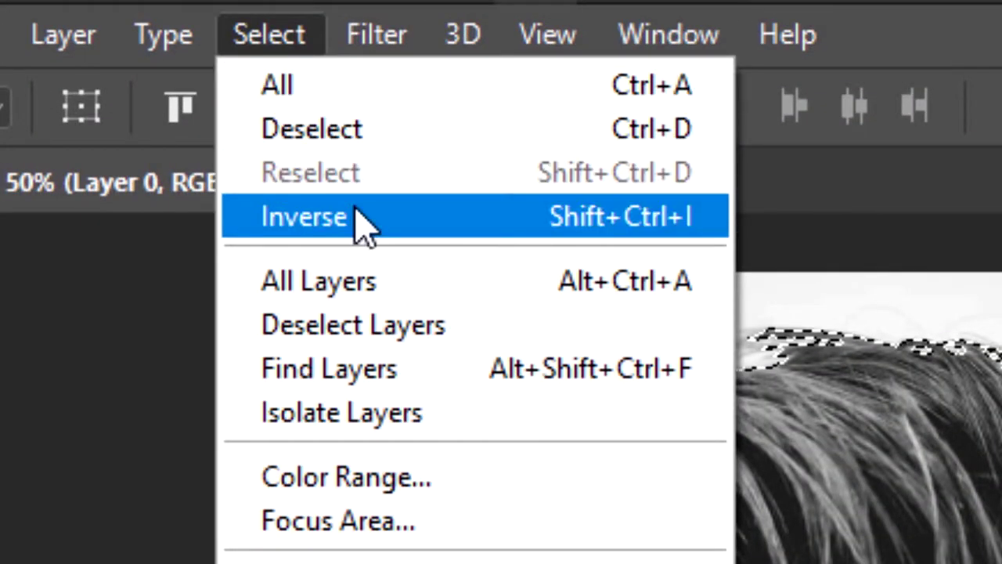
{"action": "left_click", "coordinate": [363, 224]}
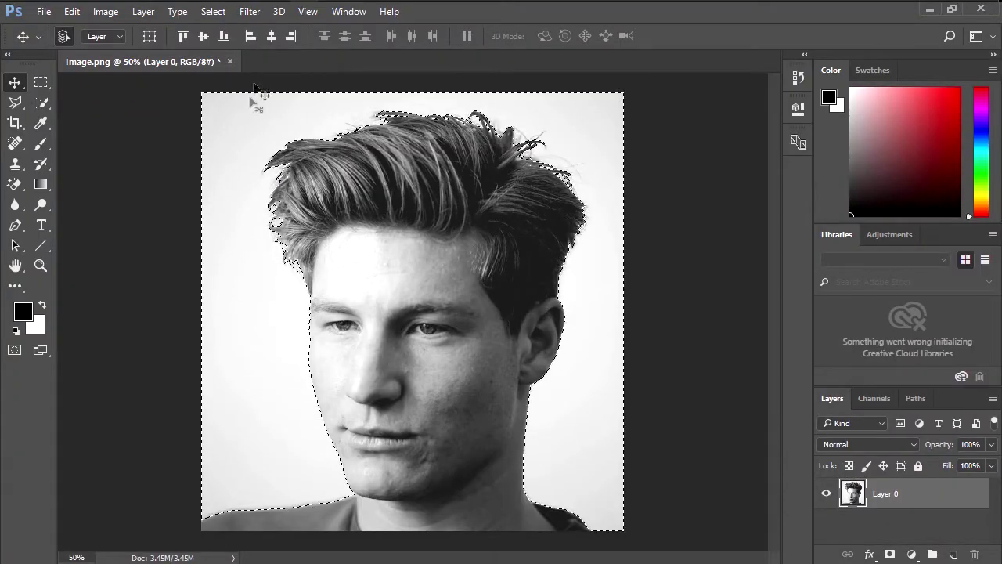
{"action": "key", "text": "Delete"}
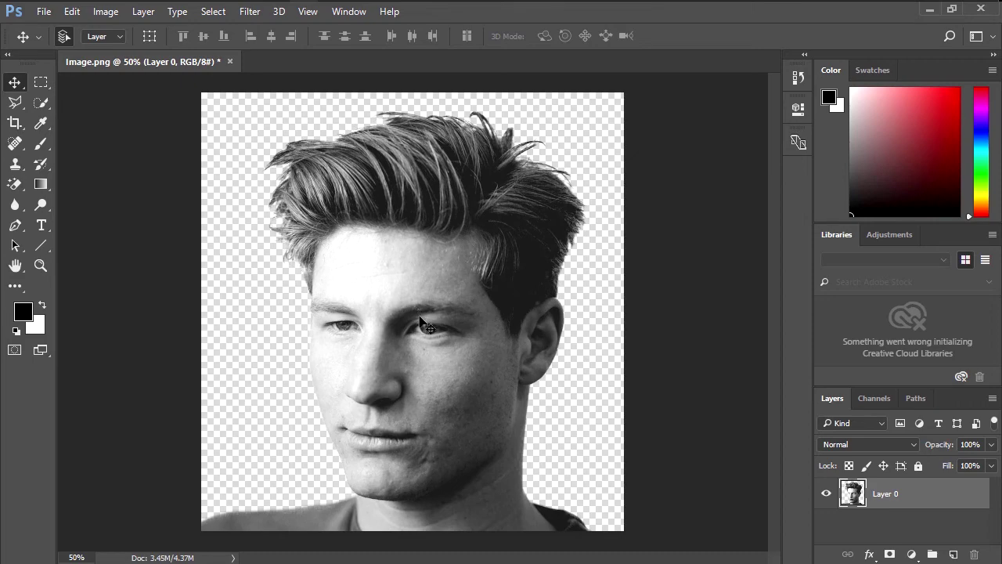
Examine the cutout's edges up close around the hair, ear and face, and return to the full portrait
{"action": "left_click", "coordinate": [299, 226]}
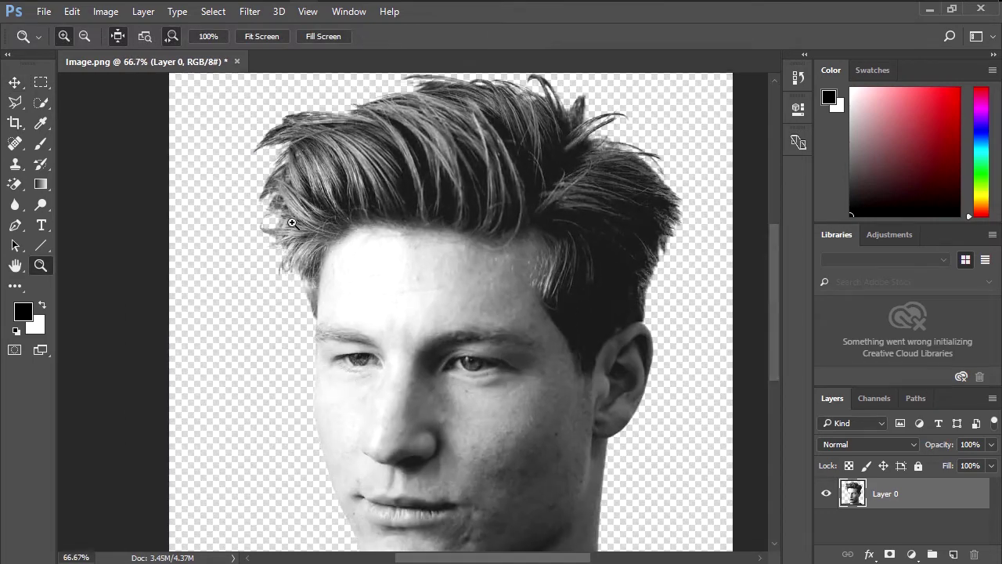
{"action": "left_click", "coordinate": [292, 224]}
{"action": "left_click", "coordinate": [292, 224]}
{"action": "left_click", "coordinate": [293, 224]}
{"action": "left_click_drag", "start_coordinate": [339, 232], "coordinate": [556, 269]}
{"action": "left_click", "coordinate": [619, 239], "text": "alt"}
{"action": "left_click", "coordinate": [619, 240], "text": "alt"}
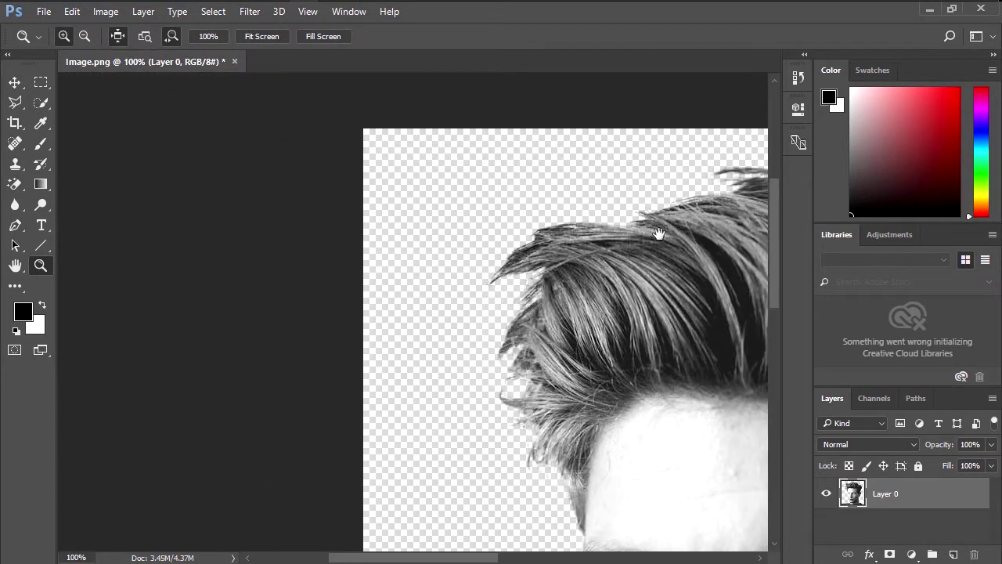
{"action": "left_click_drag", "start_coordinate": [657, 233], "coordinate": [437, 233]}
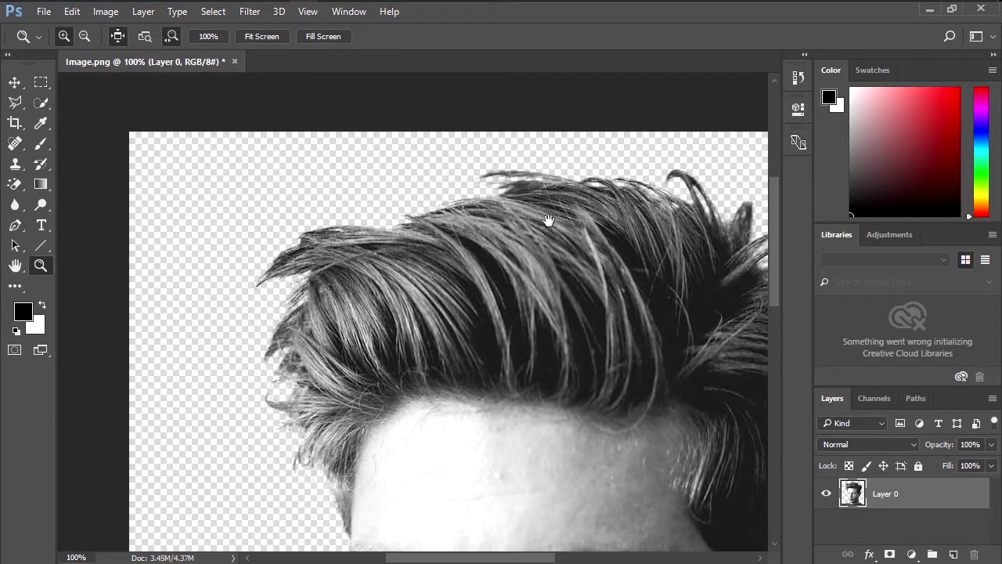
{"action": "left_click_drag", "start_coordinate": [664, 244], "coordinate": [474, 214]}
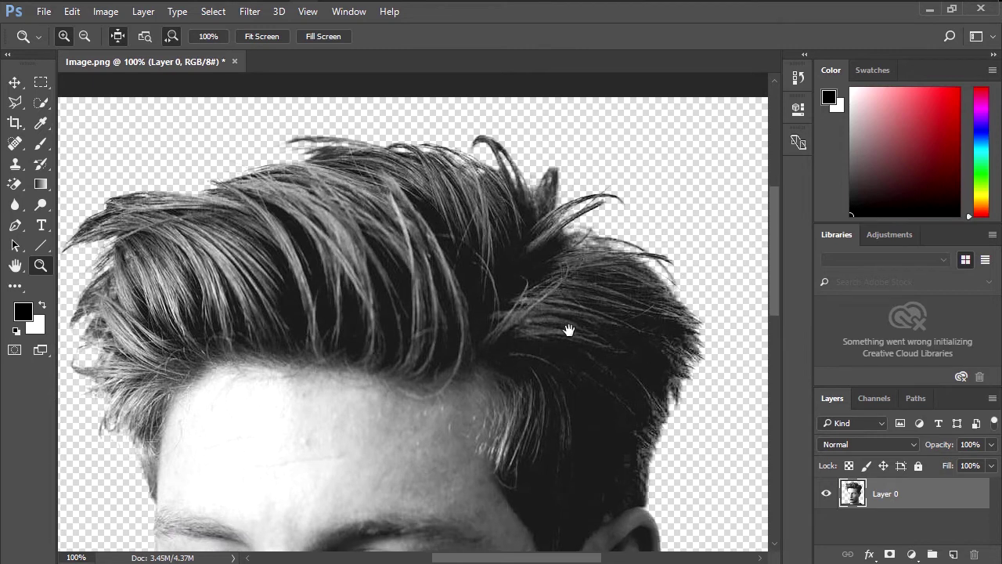
{"action": "mouse_move", "coordinate": [571, 331]}
{"action": "left_mouse_down"}
{"action": "mouse_move", "coordinate": [518, 254]}
{"action": "mouse_move", "coordinate": [505, 162]}
{"action": "left_mouse_up"}
{"action": "mouse_move", "coordinate": [513, 403]}
{"action": "left_mouse_down"}
{"action": "mouse_move", "coordinate": [539, 296]}
{"action": "mouse_move", "coordinate": [541, 215]}
{"action": "mouse_move", "coordinate": [522, 337]}
{"action": "mouse_move", "coordinate": [483, 297]}
{"action": "left_mouse_up"}
{"action": "left_click_drag", "start_coordinate": [362, 315], "coordinate": [493, 360]}
{"action": "mouse_move", "coordinate": [371, 362]}
{"action": "left_mouse_down"}
{"action": "mouse_move", "coordinate": [501, 379]}
{"action": "mouse_move", "coordinate": [458, 472]}
{"action": "left_mouse_up"}
{"action": "left_click_drag", "start_coordinate": [513, 320], "coordinate": [498, 425]}
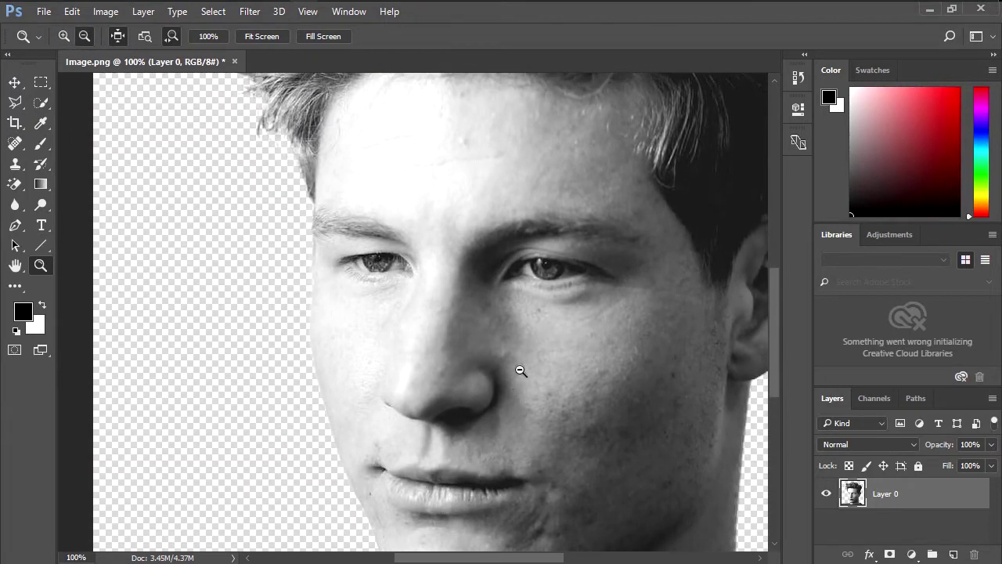
{"action": "left_click", "coordinate": [520, 370], "text": "alt"}
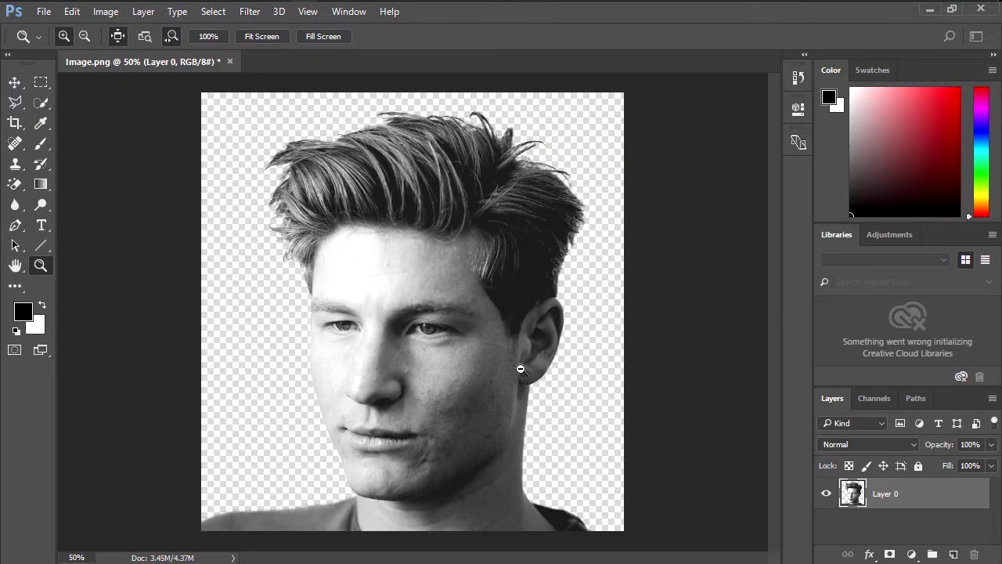